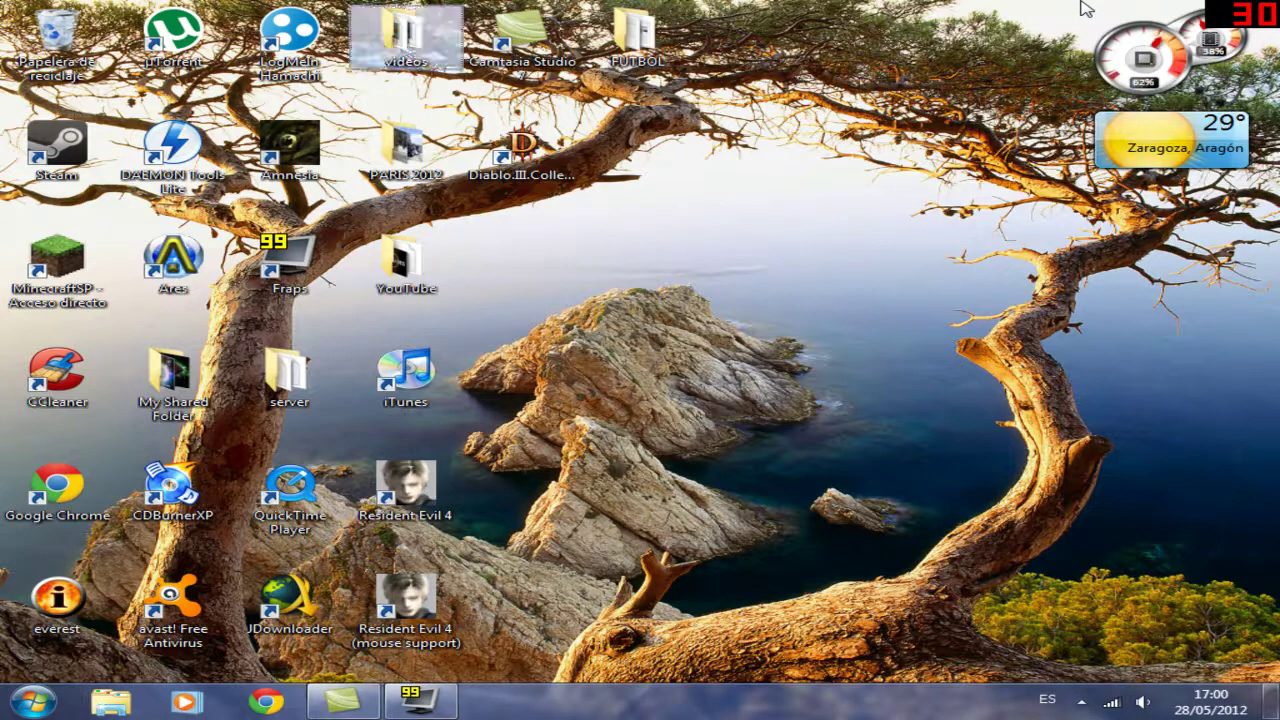
drag(1085, 8, 1262, 186)
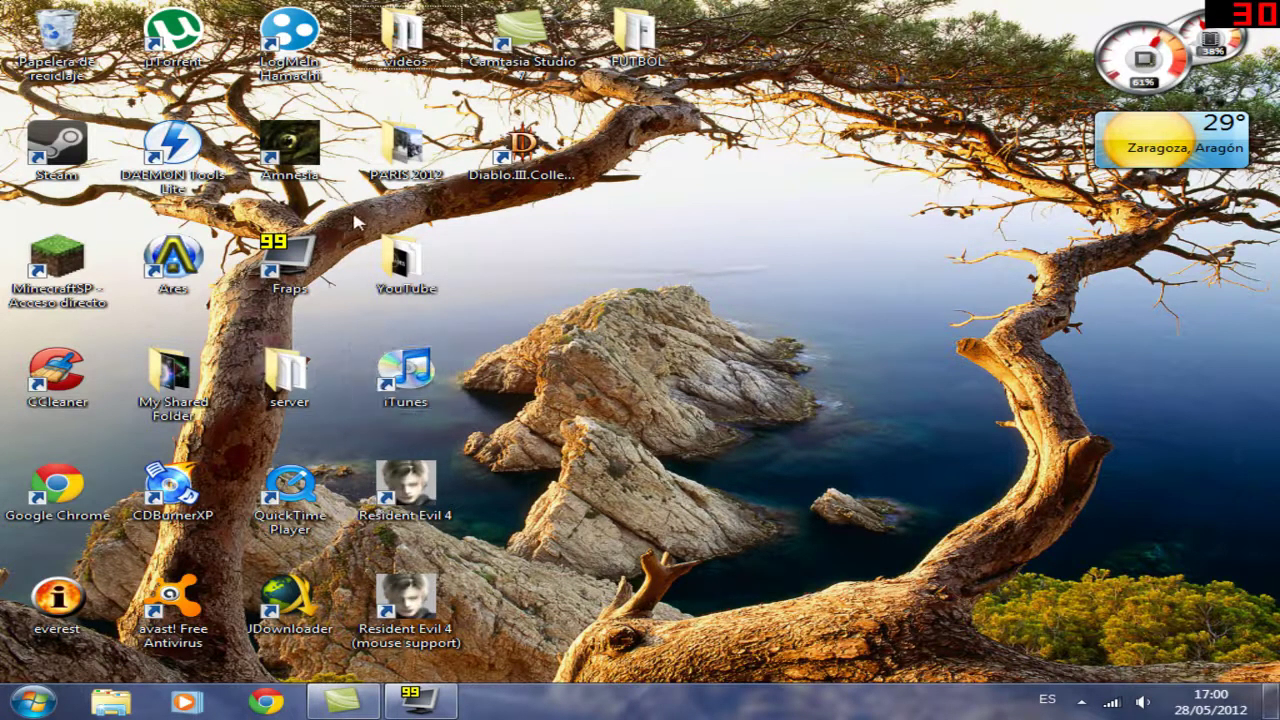
drag(355, 222, 475, 312)
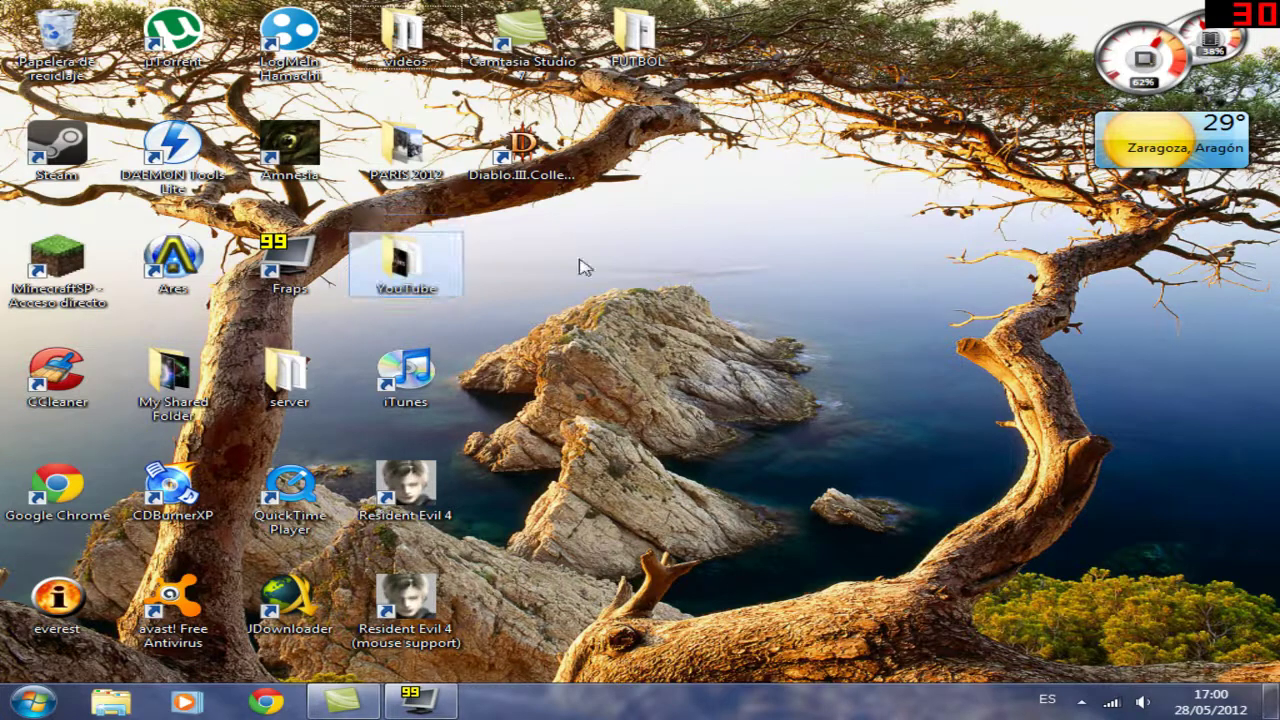
click(568, 172)
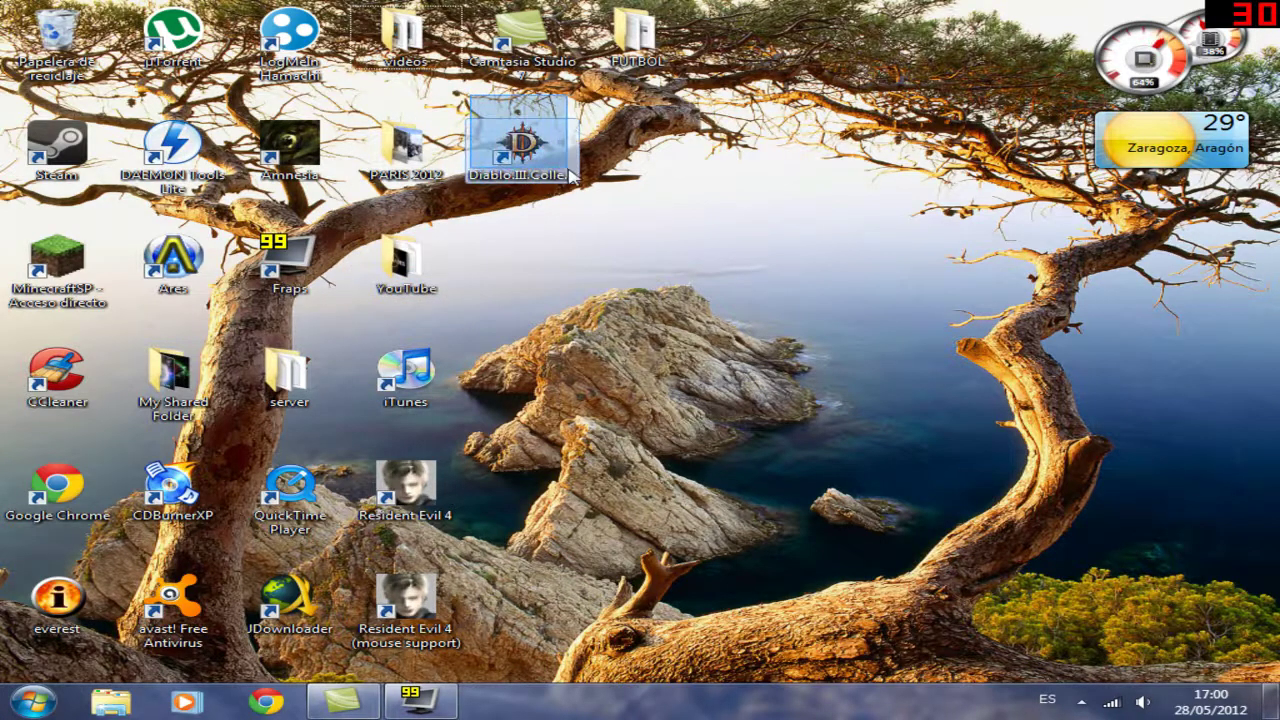
click(476, 120)
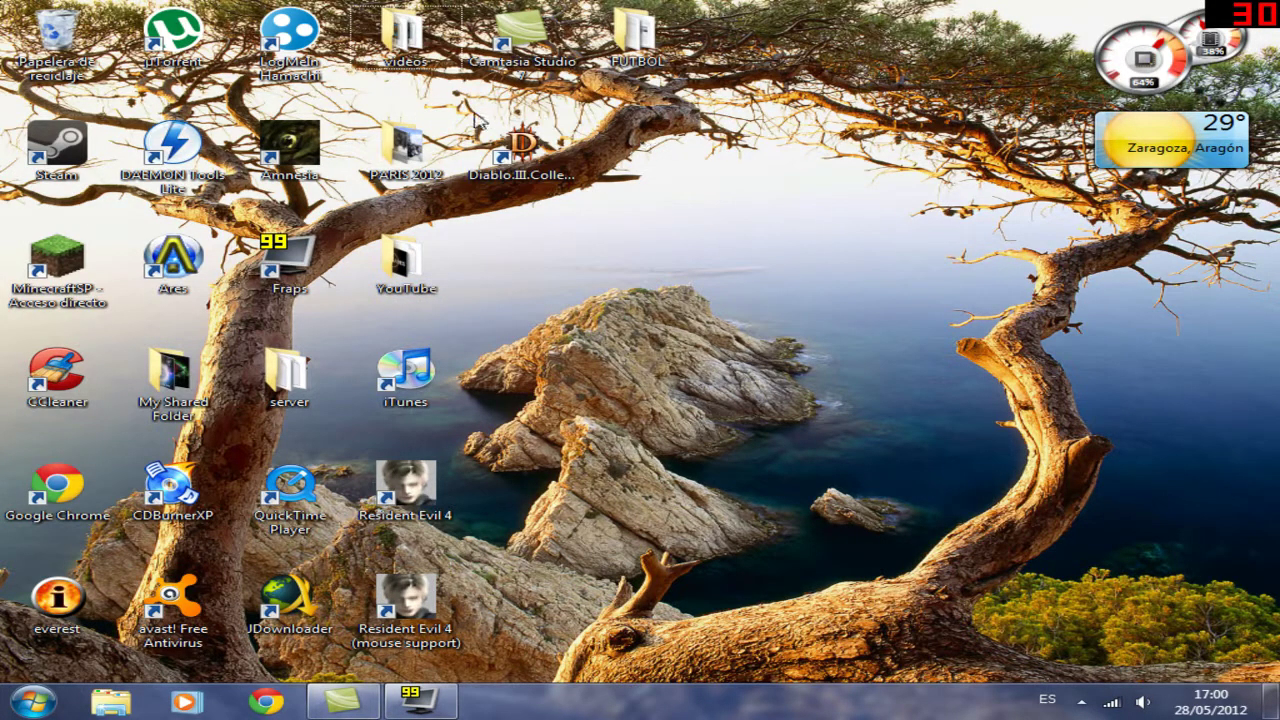
drag(478, 104, 566, 190)
click(800, 188)
drag(512, 298, 490, 255)
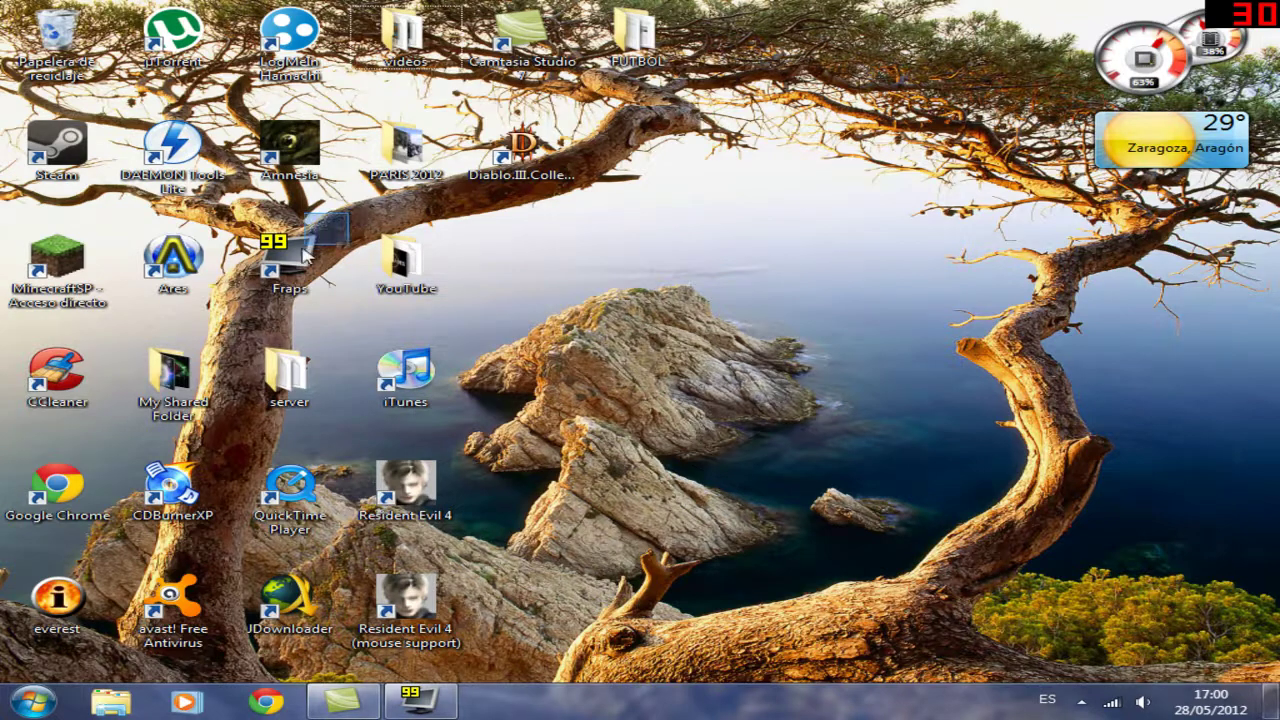
click(268, 270)
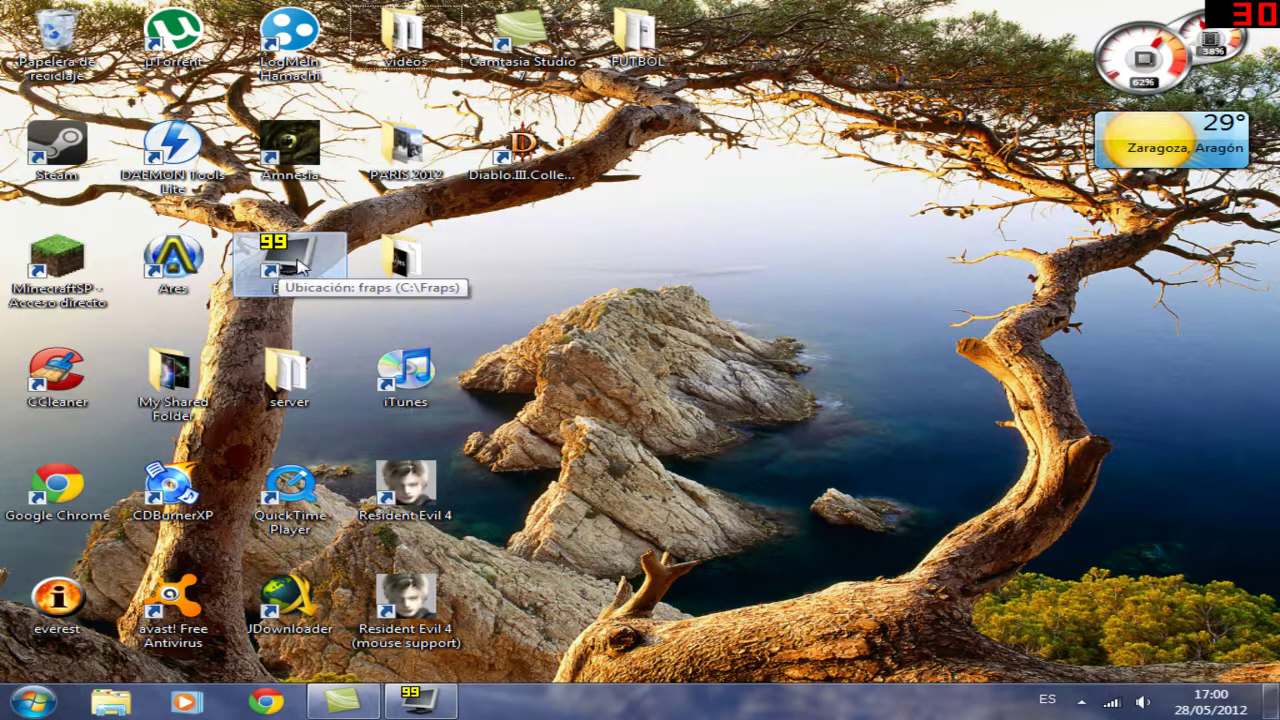
Move the Fraps shortcut to an empty area of the desktop and return it to its original place between Amnesia and server.
drag(297, 268, 905, 292)
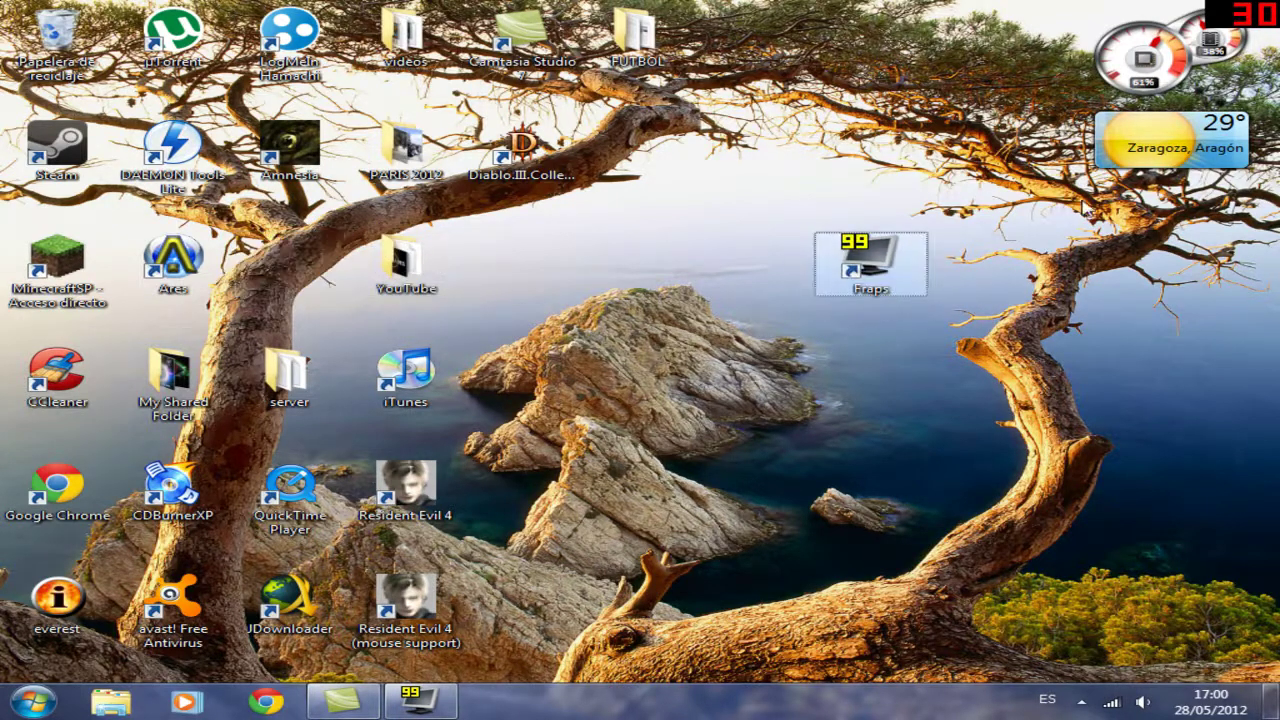
drag(1033, 183, 754, 336)
click(1006, 245)
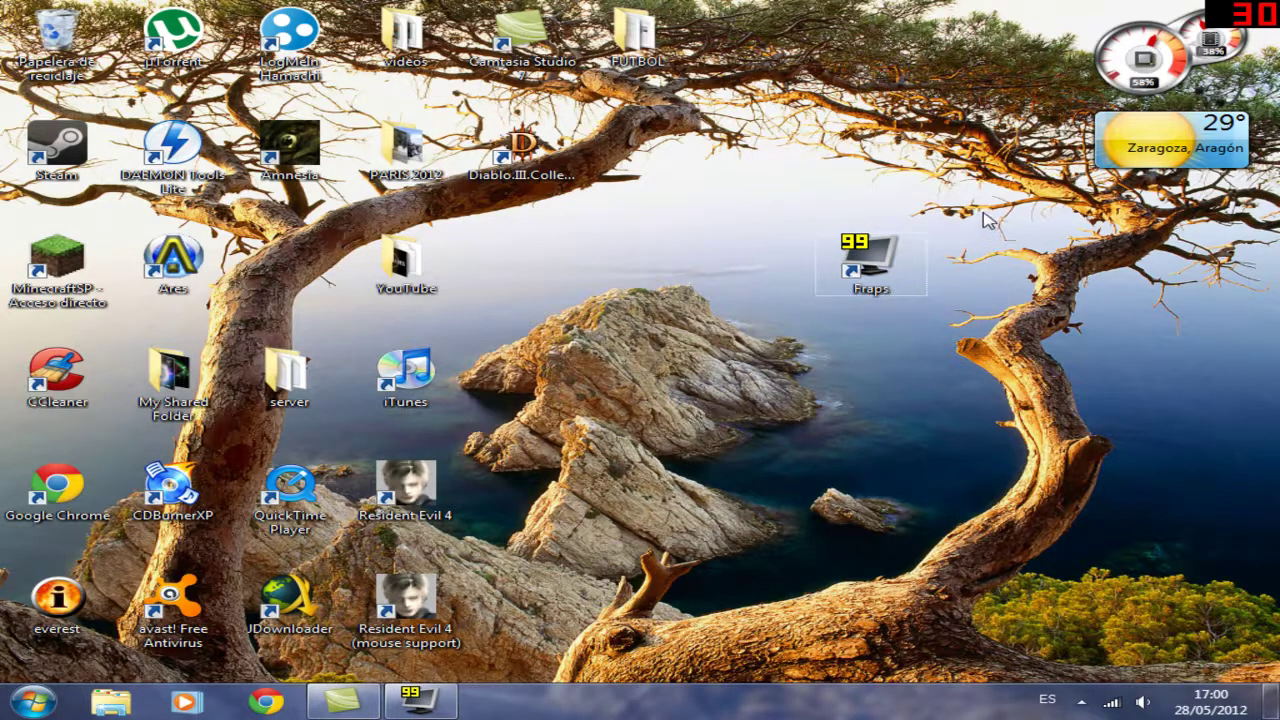
drag(966, 224, 818, 296)
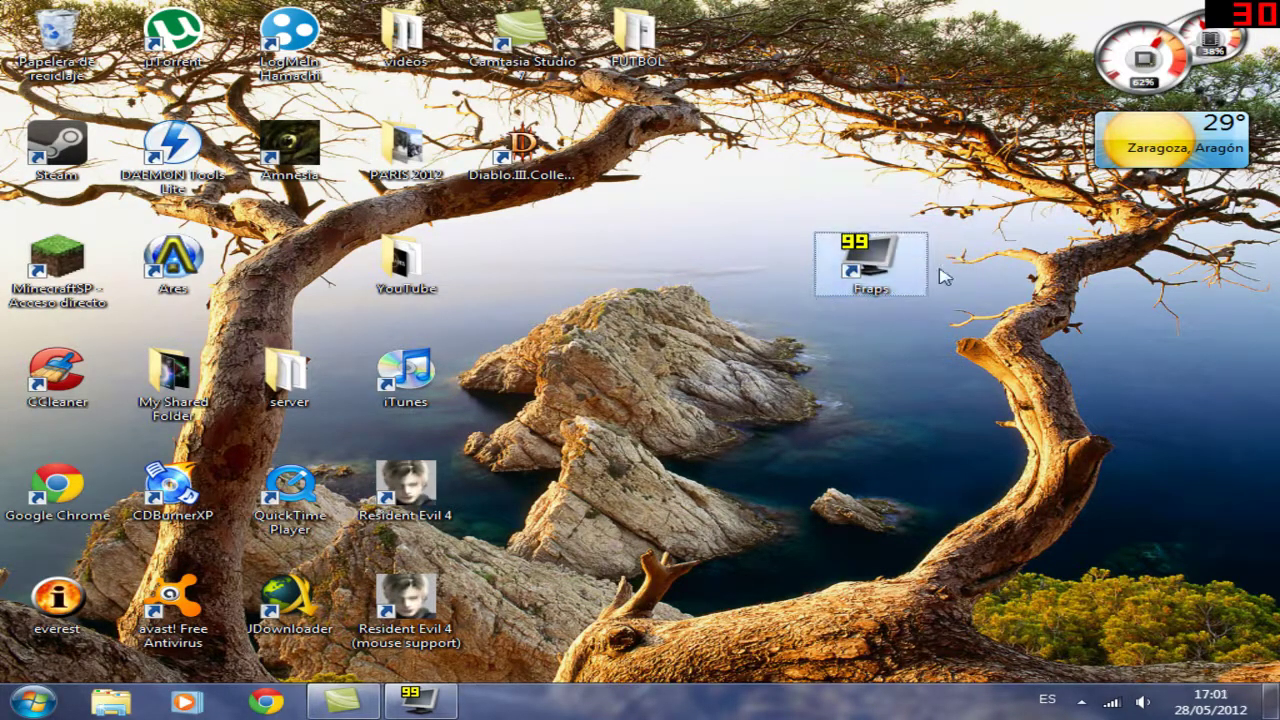
drag(957, 195, 818, 295)
drag(990, 221, 820, 298)
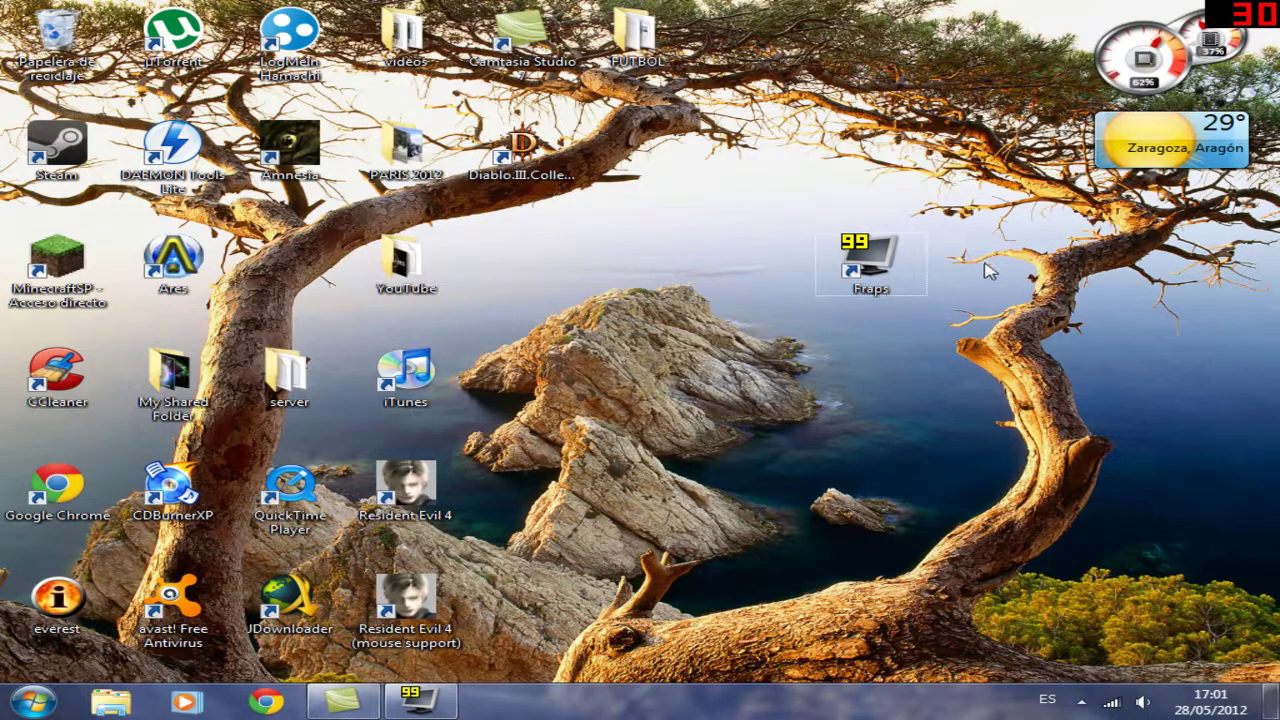
drag(920, 271, 292, 286)
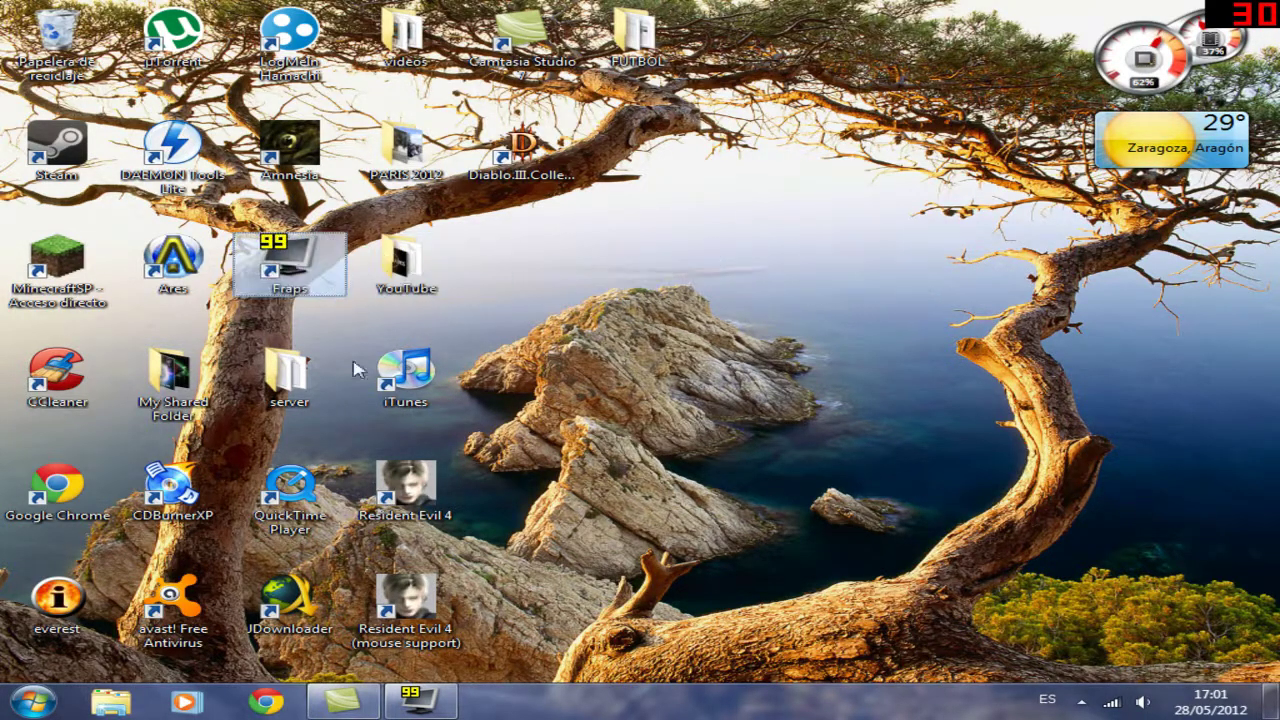
click(331, 220)
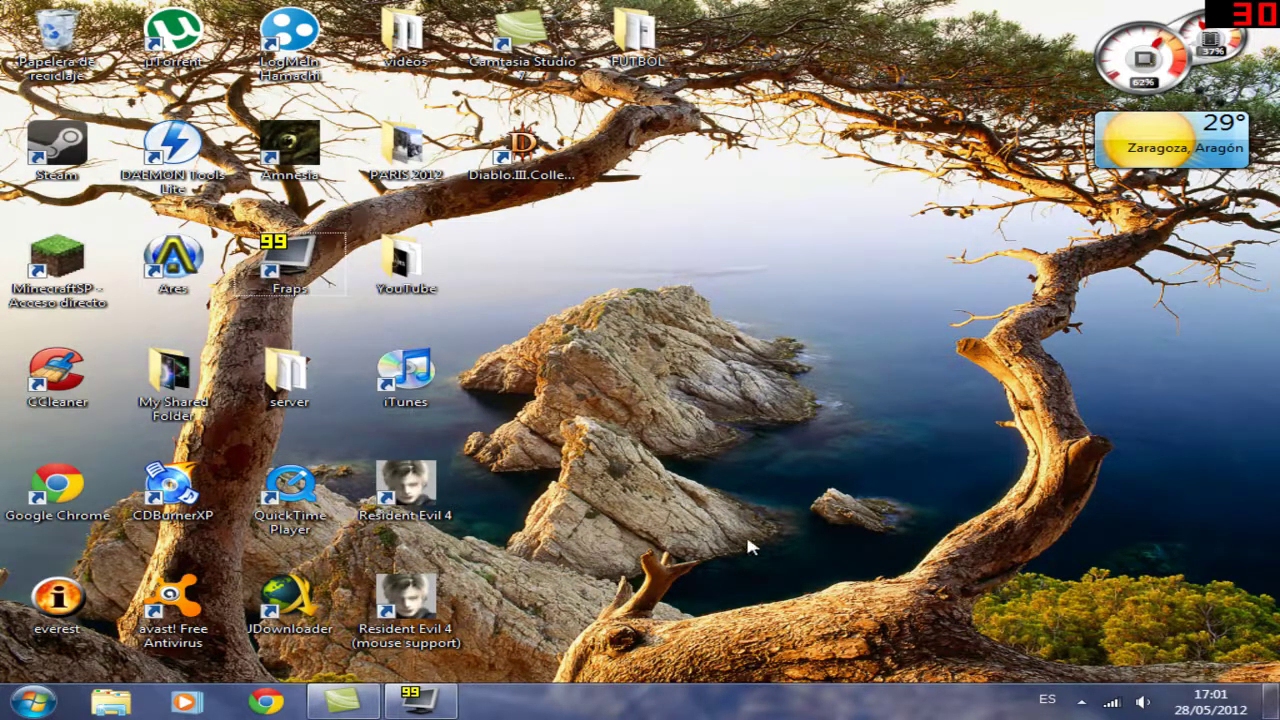
click(420, 486)
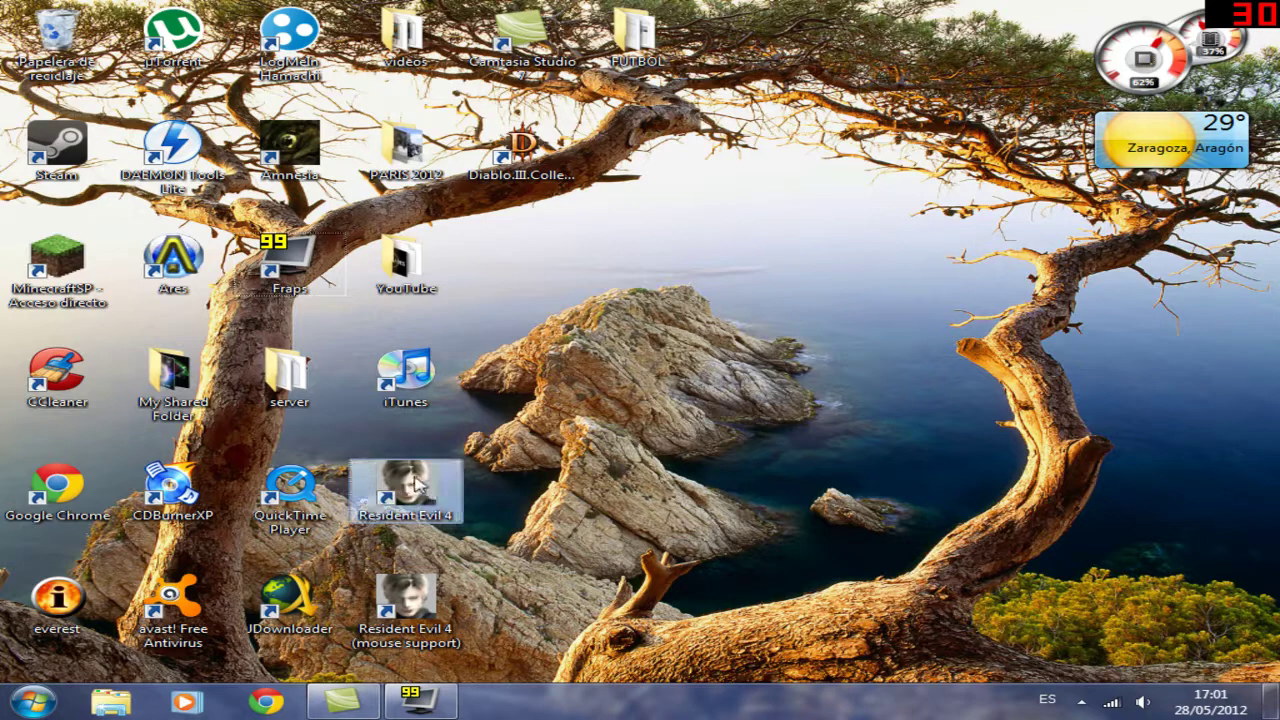
click(290, 148)
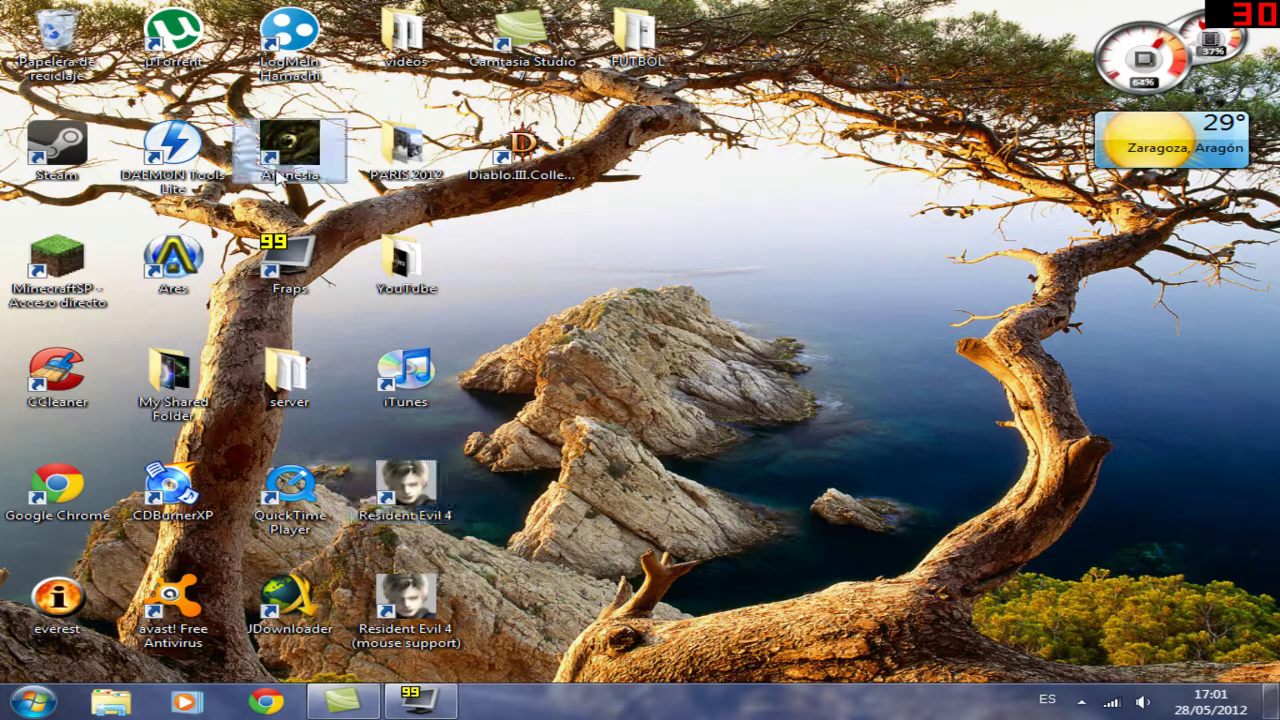
drag(684, 114, 470, 186)
drag(610, 114, 467, 191)
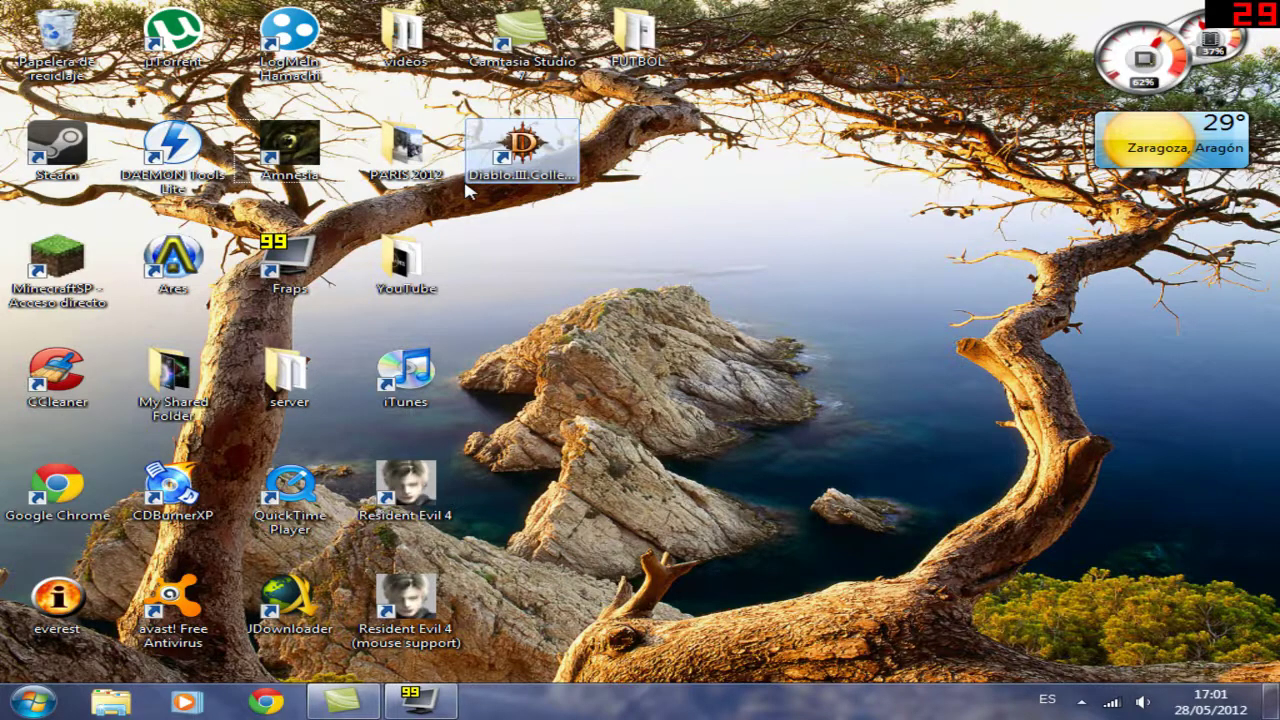
click(904, 223)
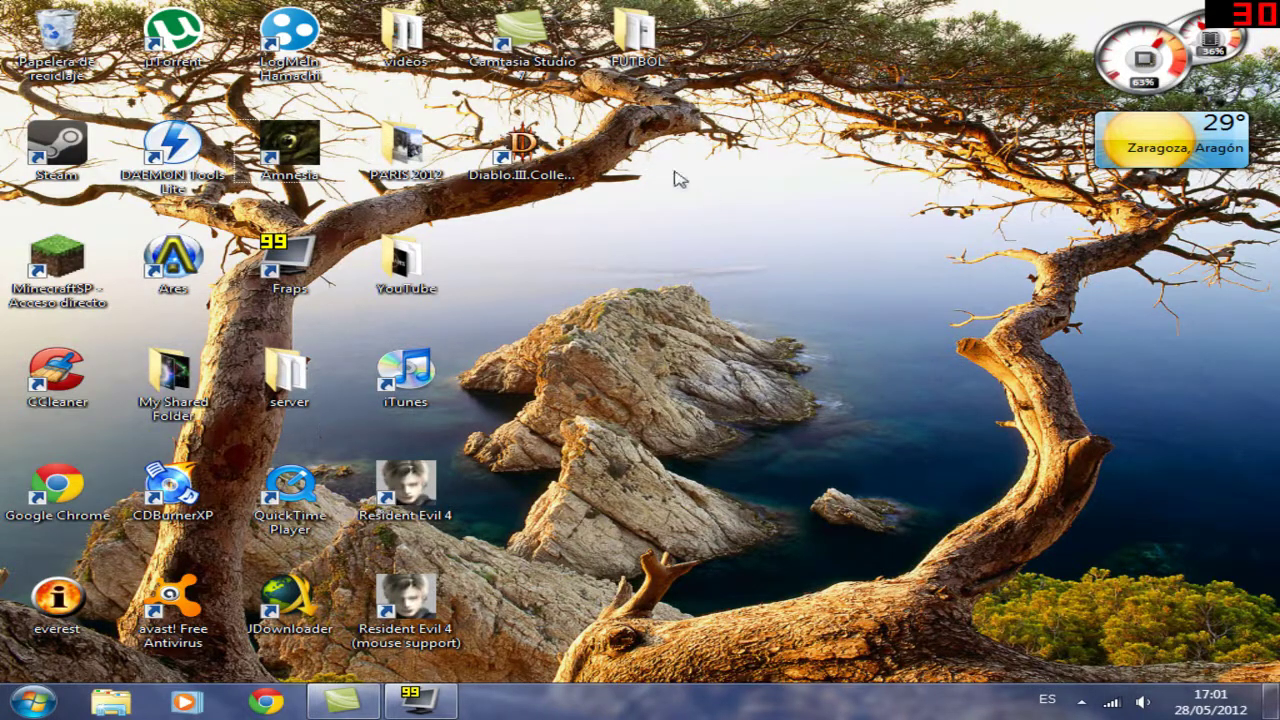
click(560, 125)
drag(487, 551, 352, 660)
click(500, 626)
drag(515, 568, 355, 658)
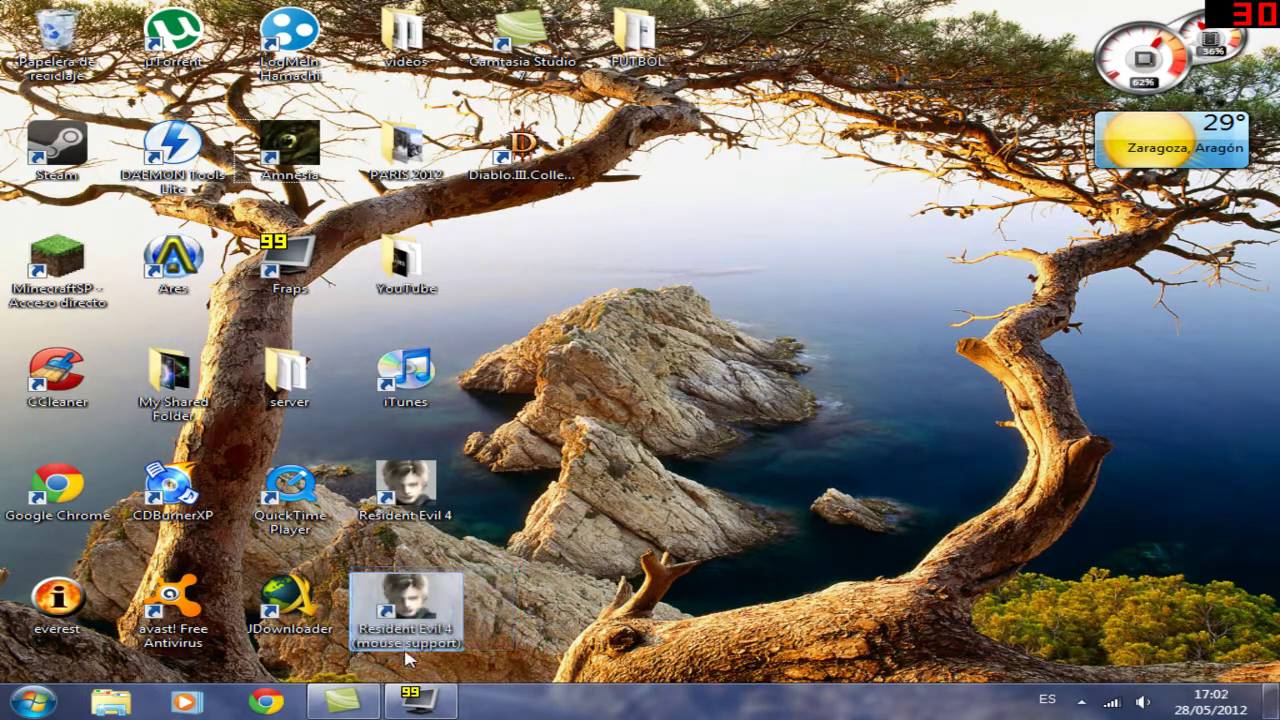
click(604, 615)
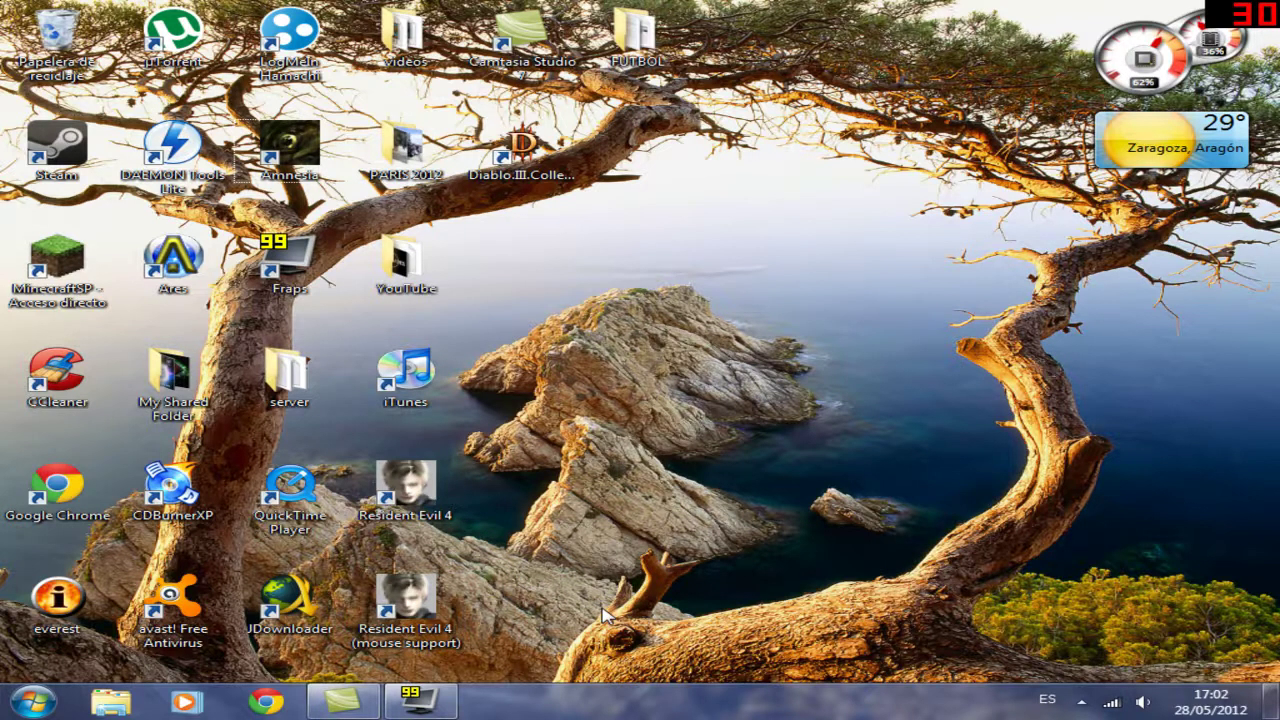
drag(494, 541, 354, 660)
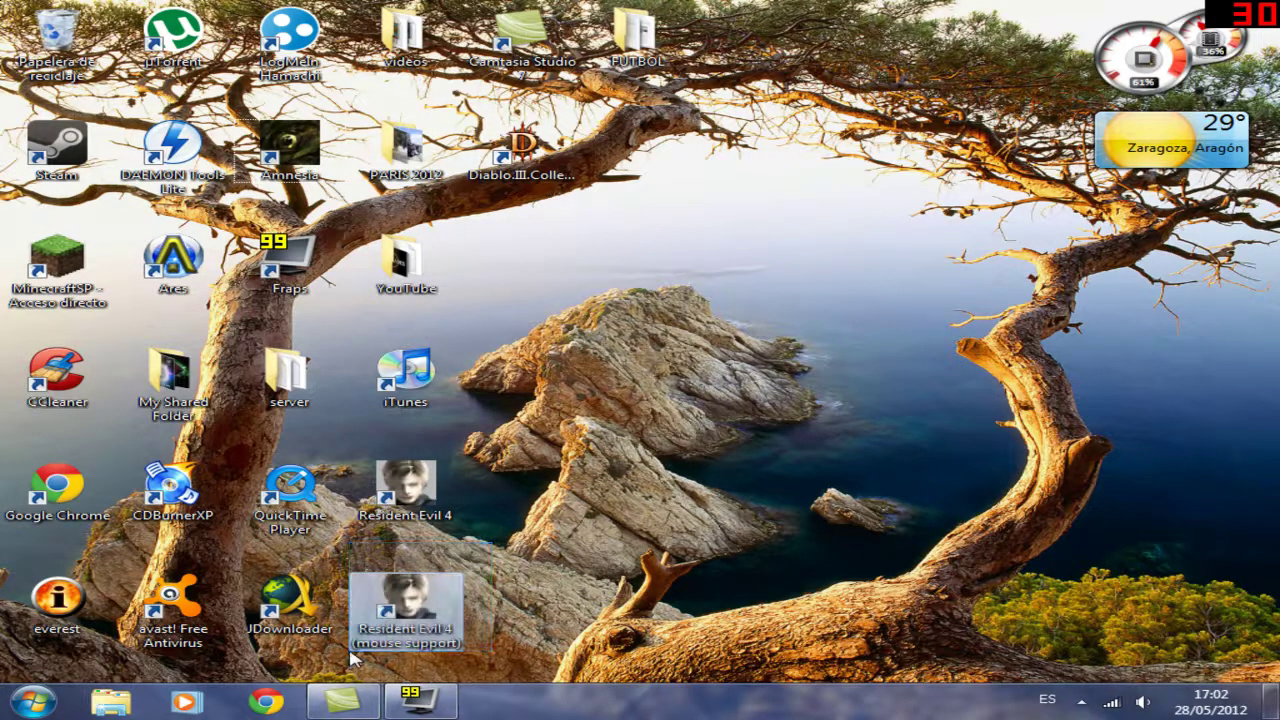
click(548, 585)
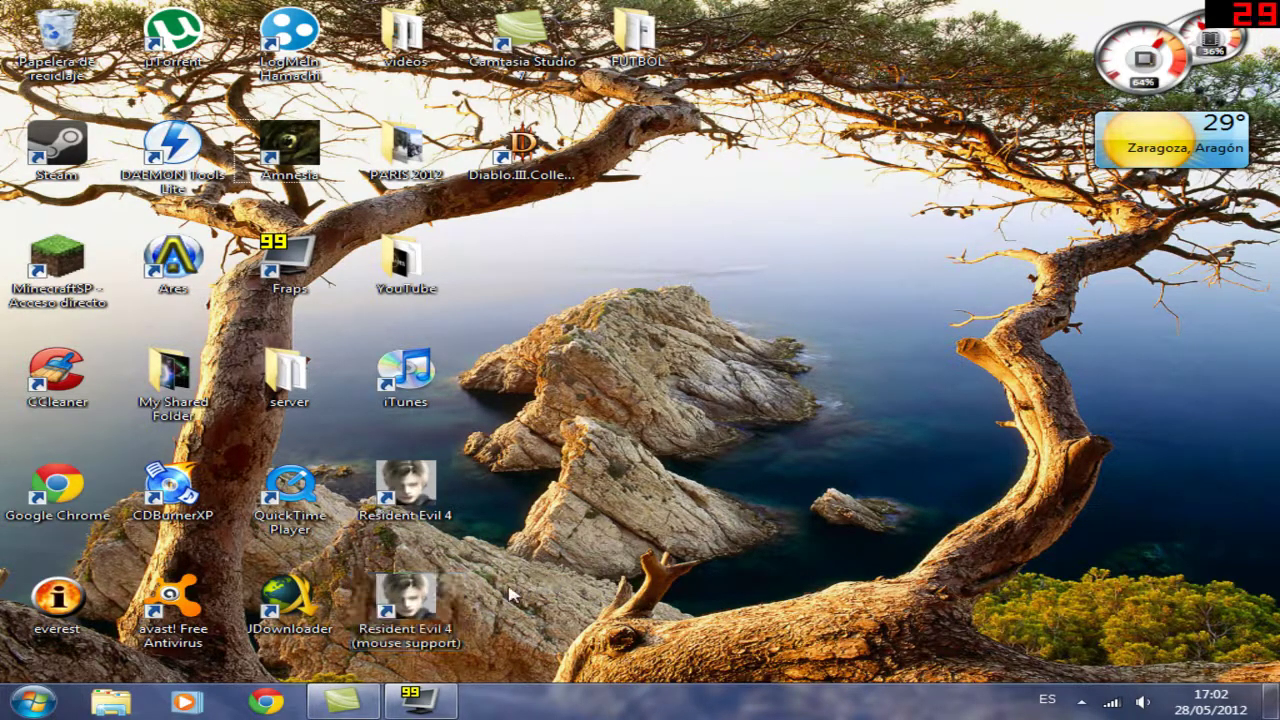
drag(524, 572, 352, 655)
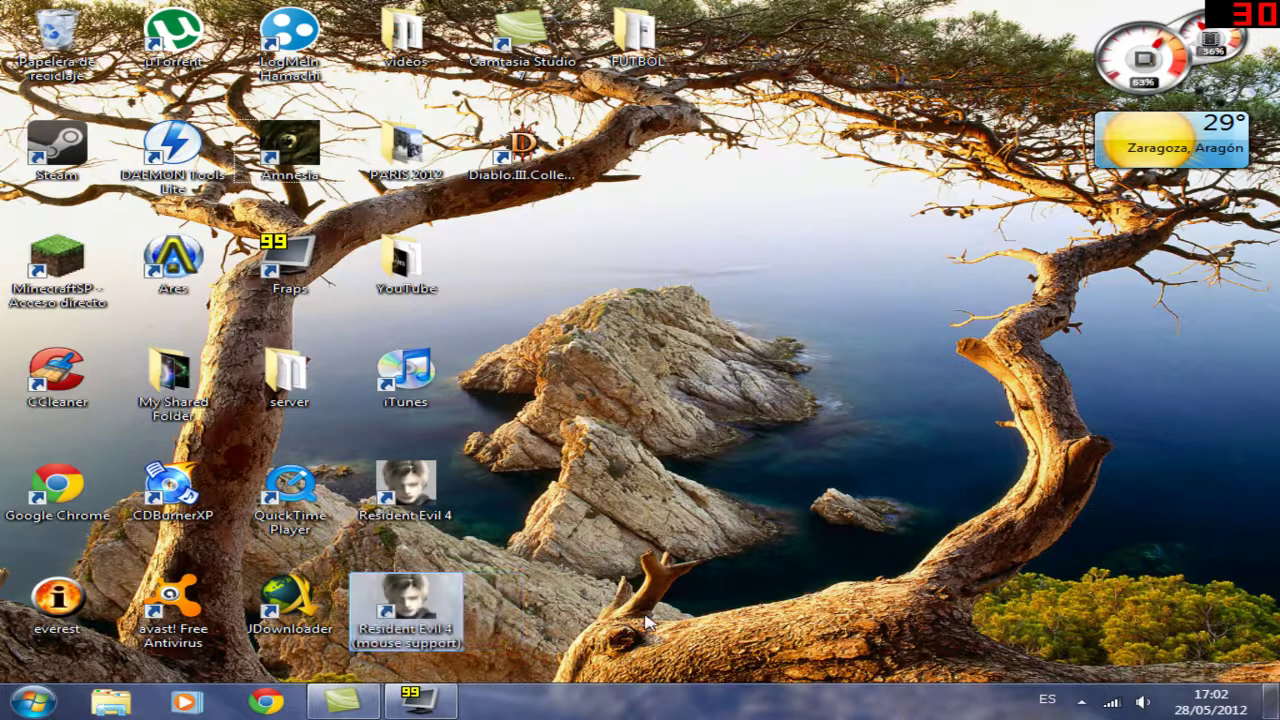
click(645, 622)
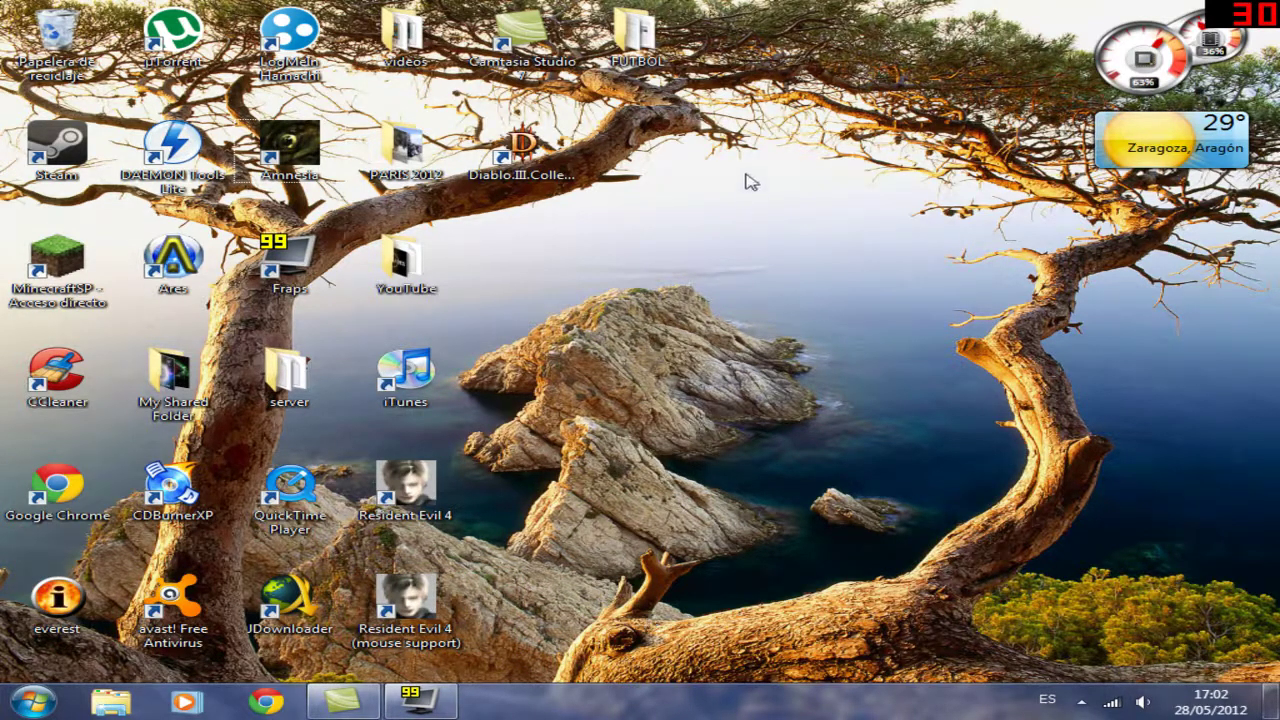
drag(802, 252, 672, 497)
Switch to Camtasia Studio and play the Sin título.avi intro from the start of the timeline.
click(322, 704)
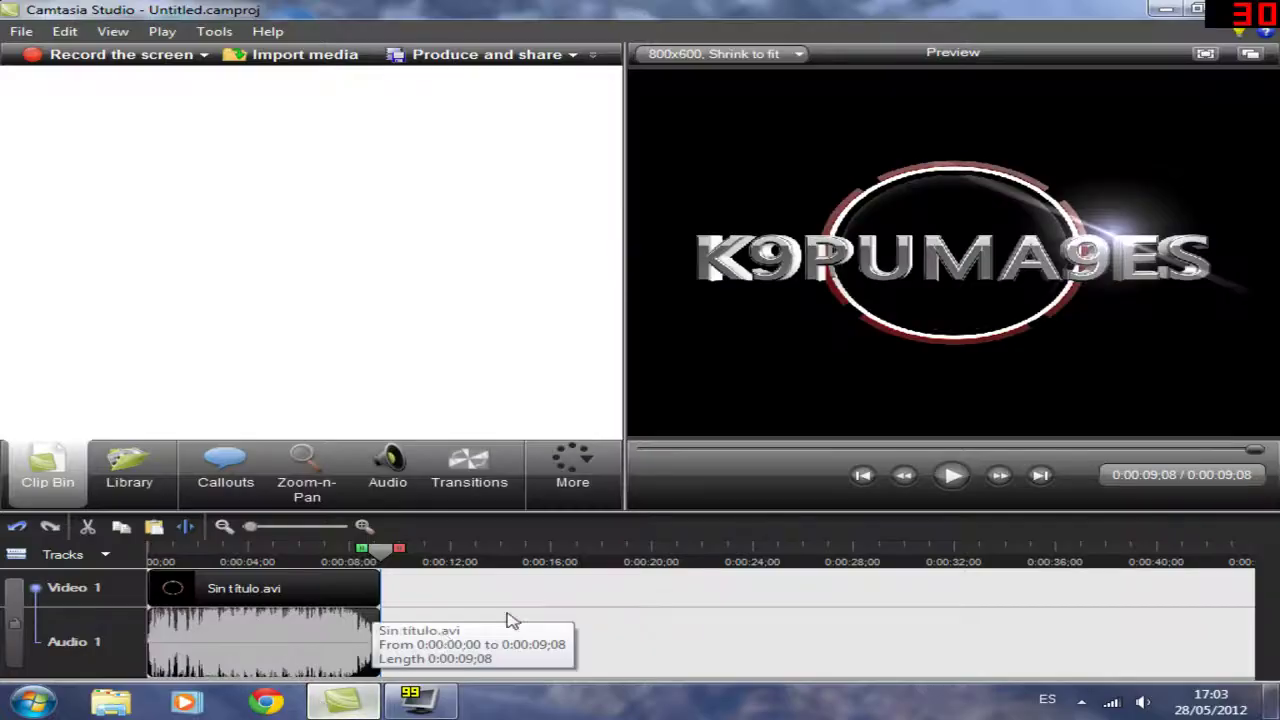
click(400, 560)
drag(400, 560, 150, 552)
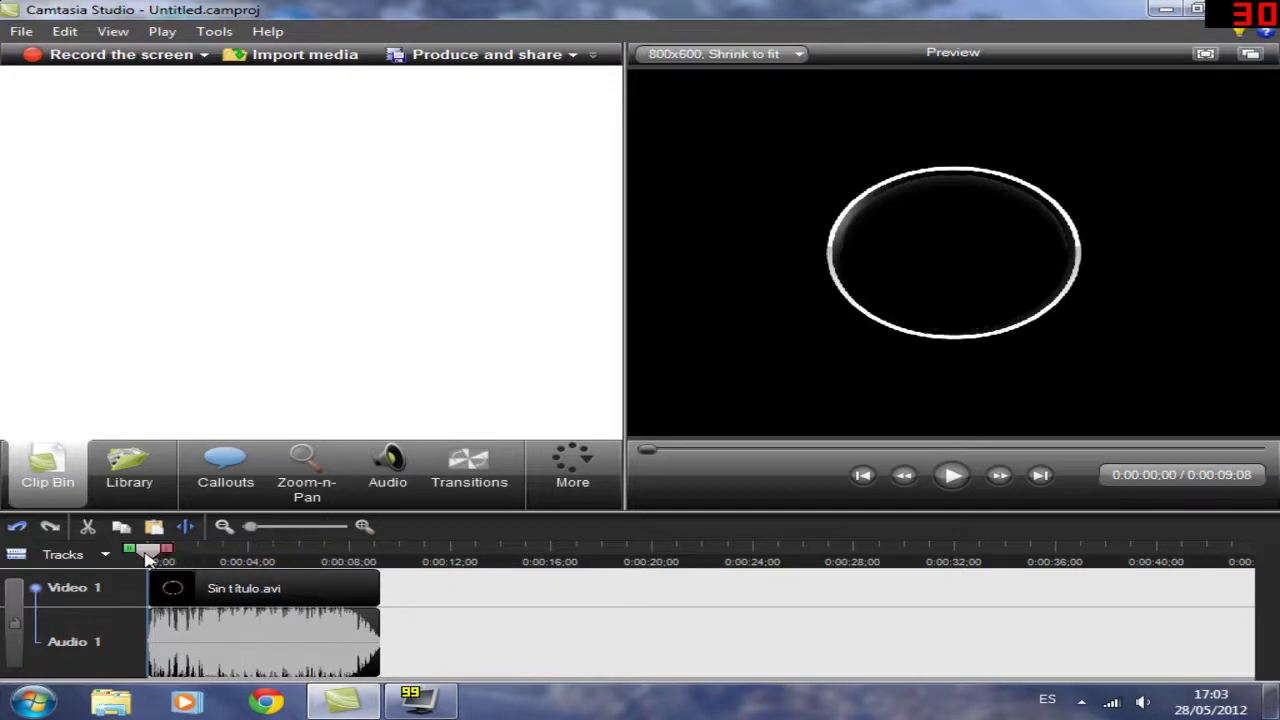
mouse_move(157, 552)
mouse_down()
mouse_move(376, 558)
mouse_move(150, 557)
mouse_up()
click(968, 484)
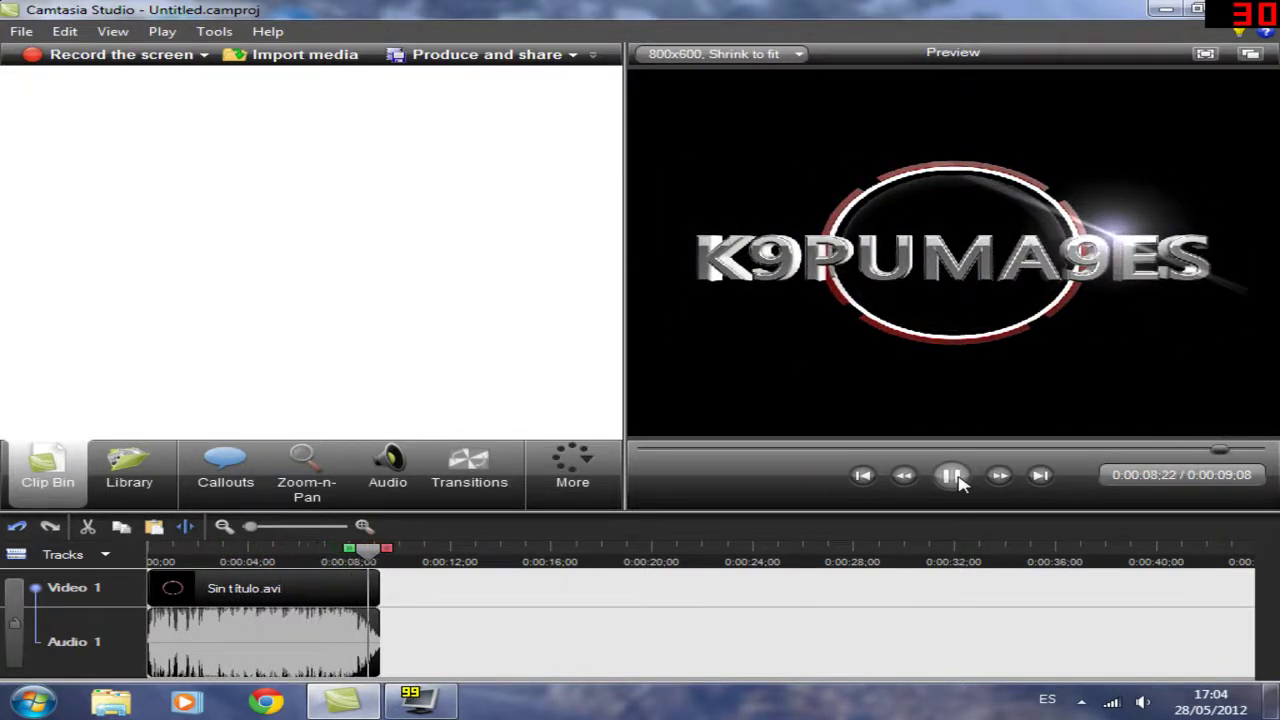
click(1165, 11)
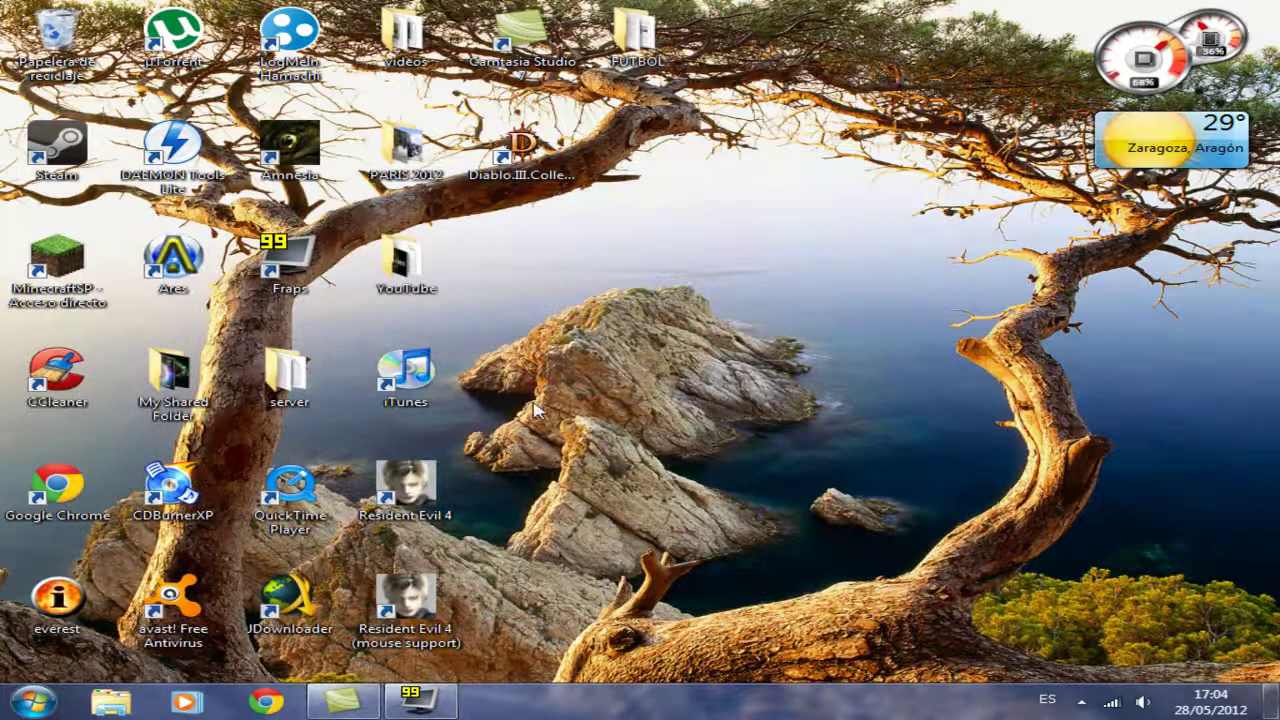
Review the Web preset and the save-location page in Camtasia Studio's Production Wizard, then cancel it and minimize the program.
click(345, 705)
click(533, 55)
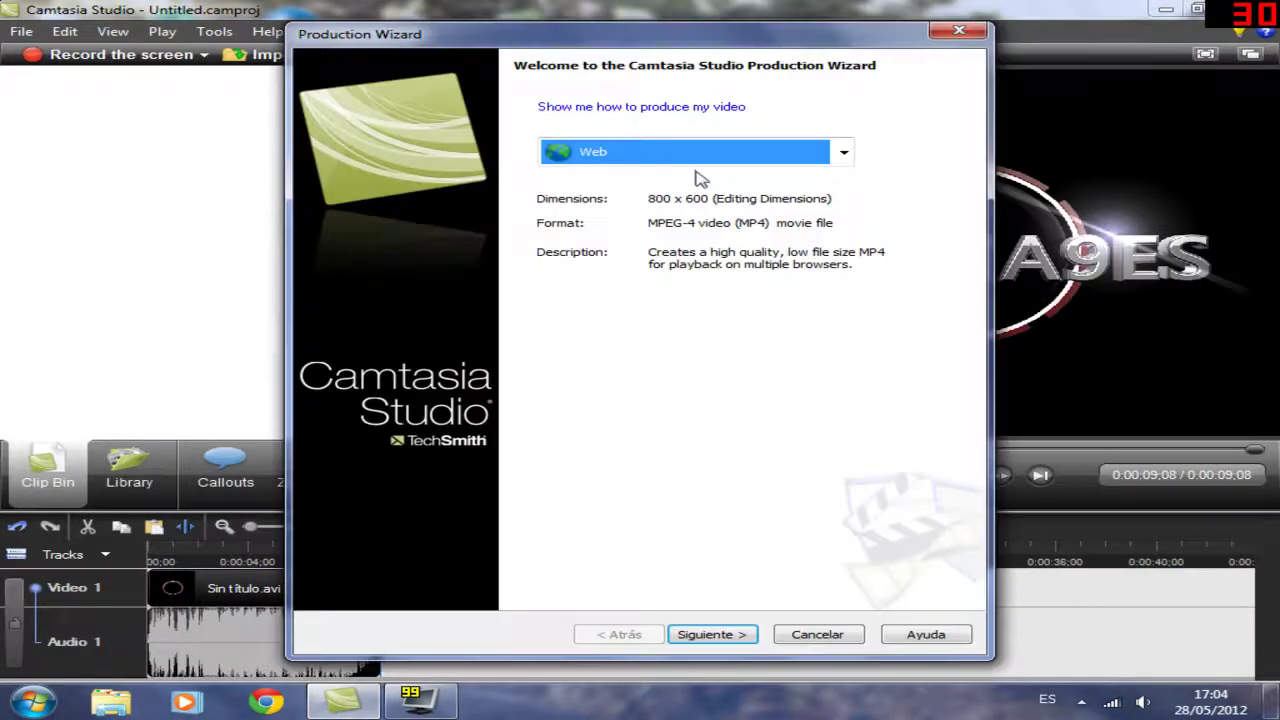
click(806, 157)
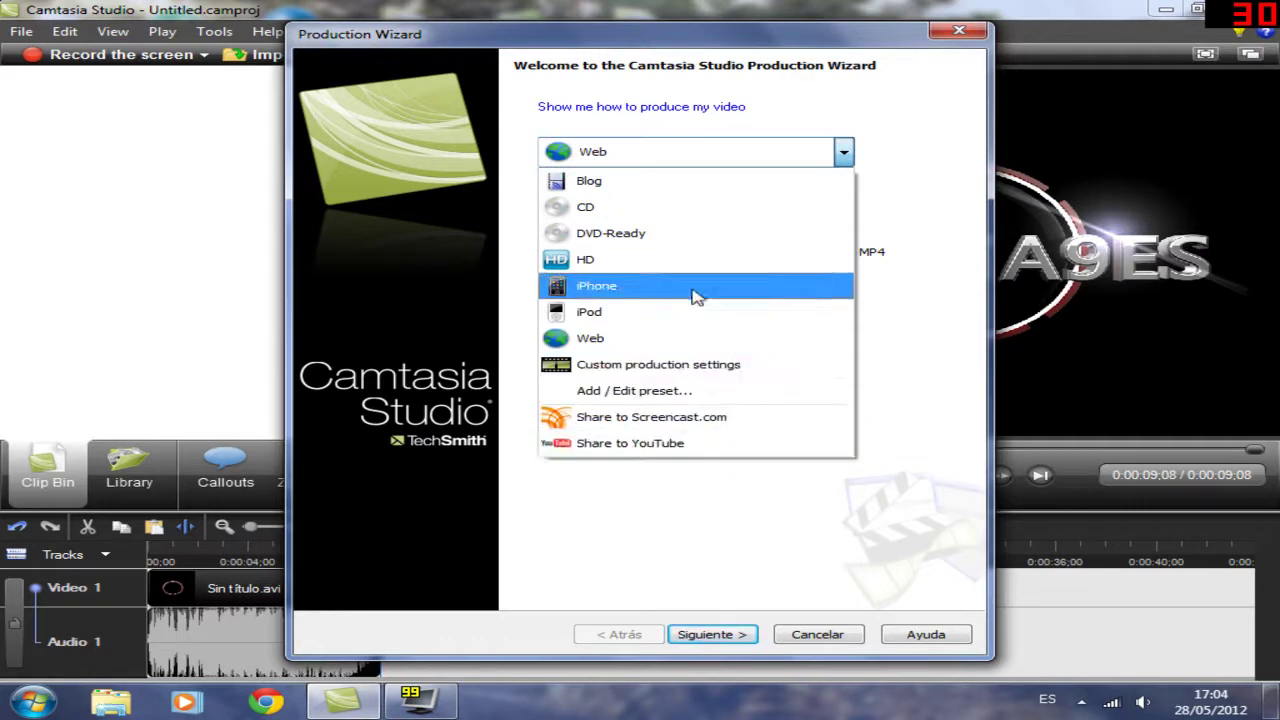
click(651, 338)
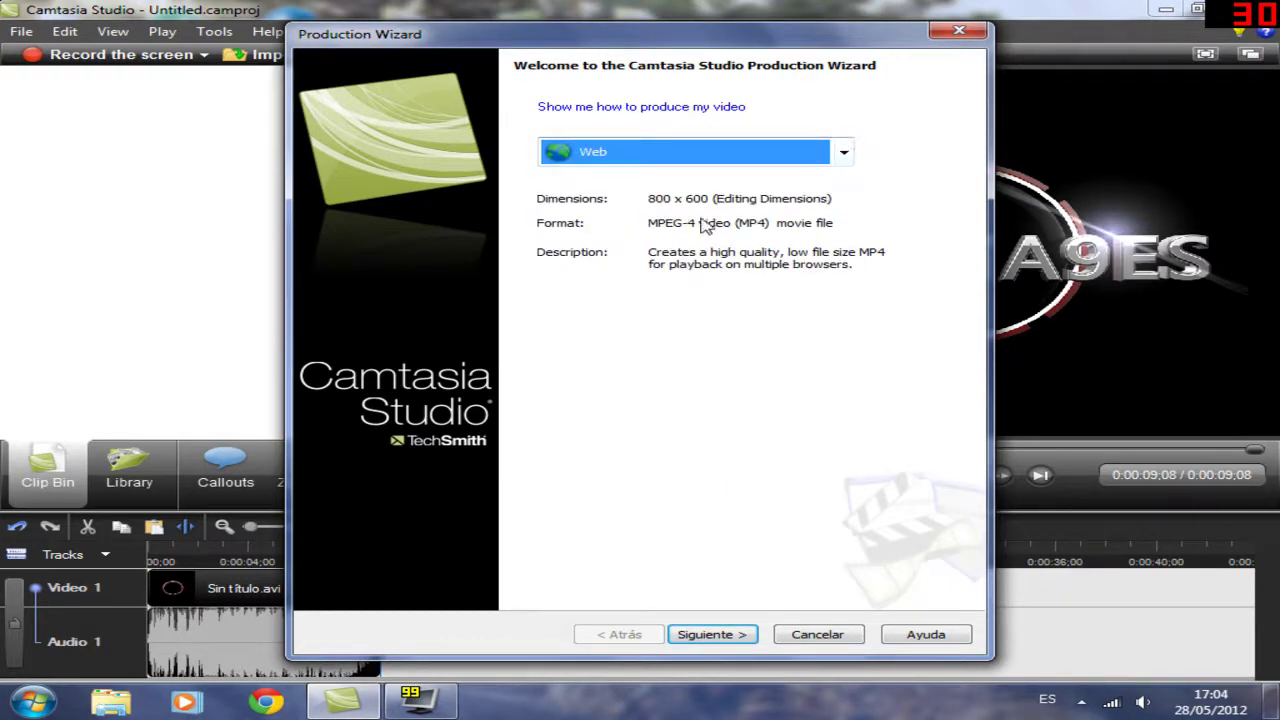
click(727, 641)
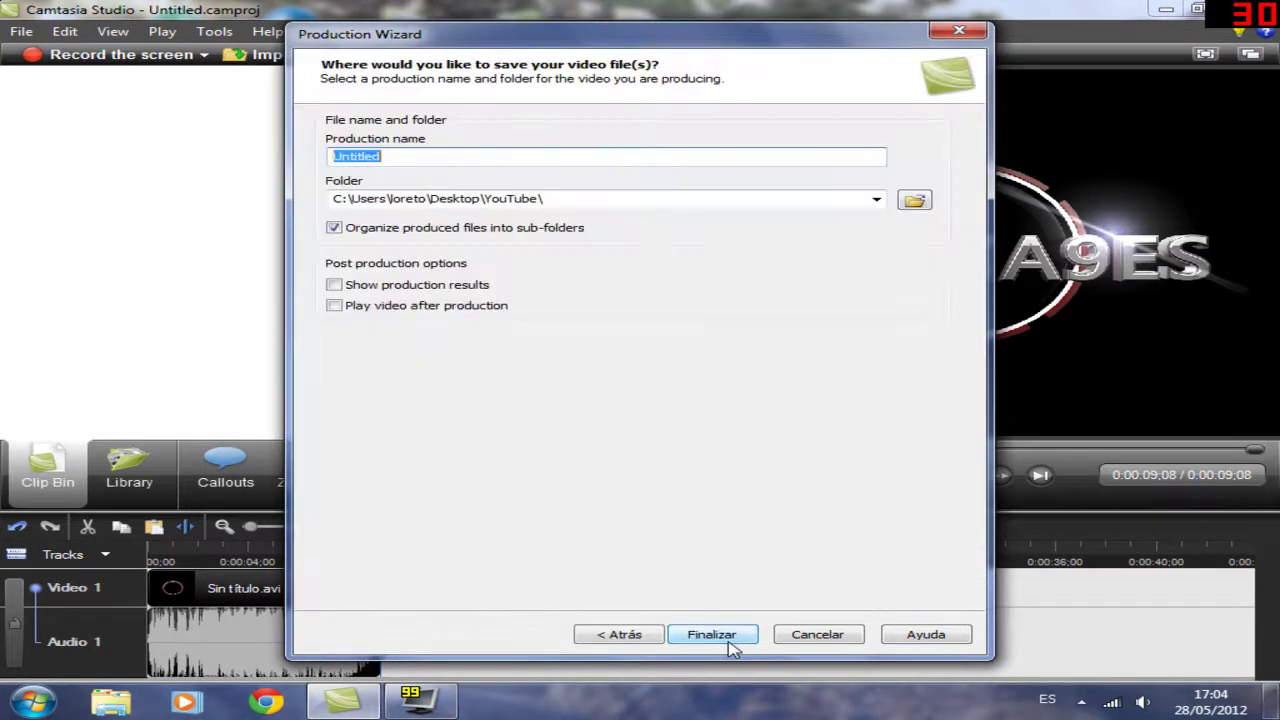
click(622, 638)
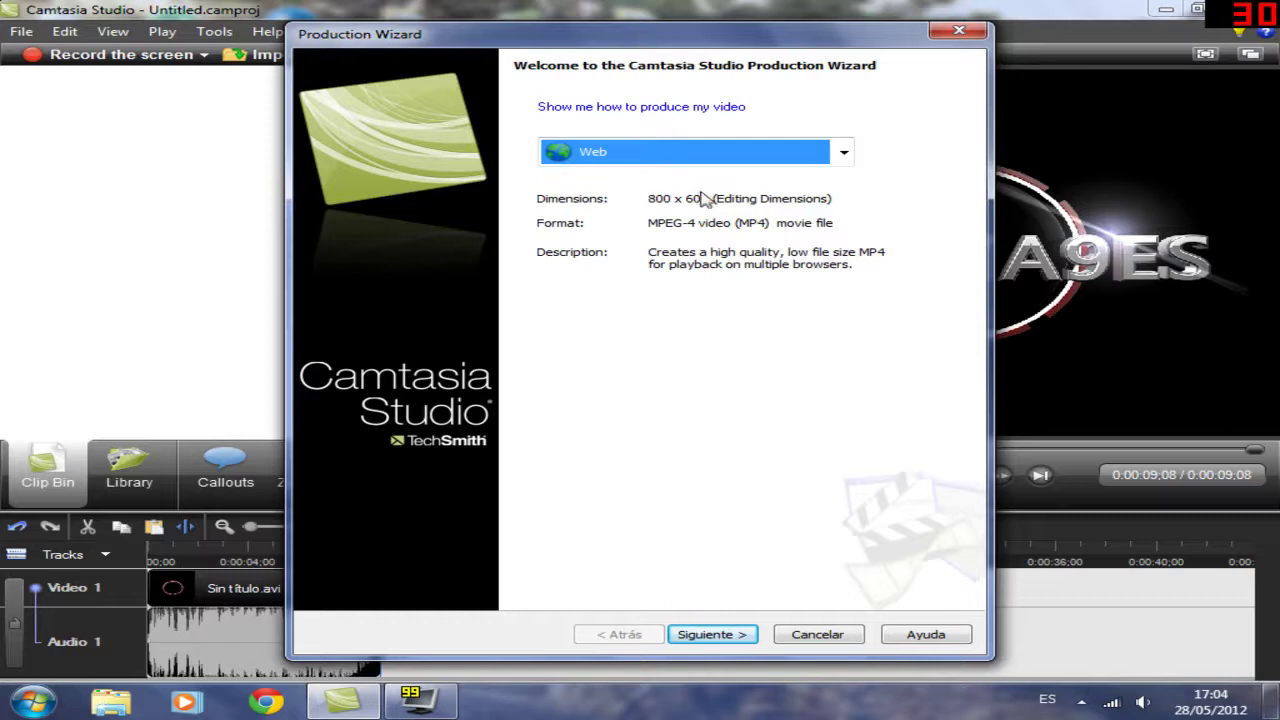
click(733, 634)
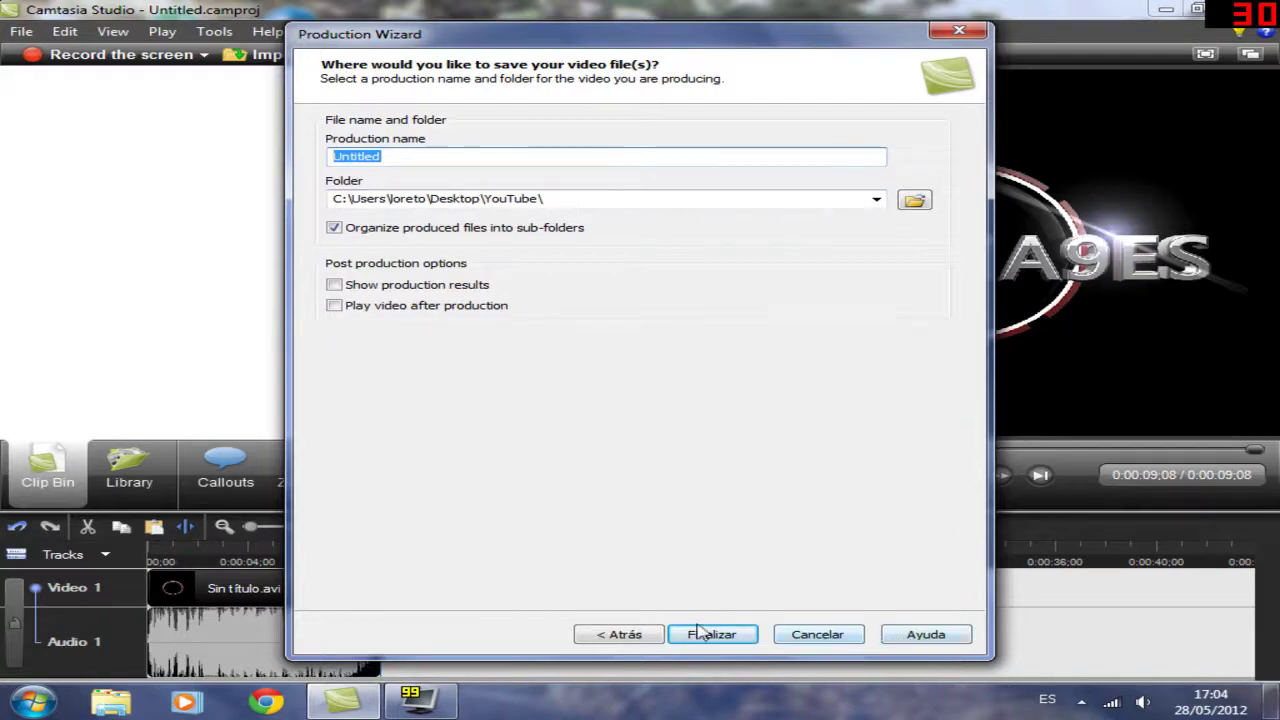
click(812, 636)
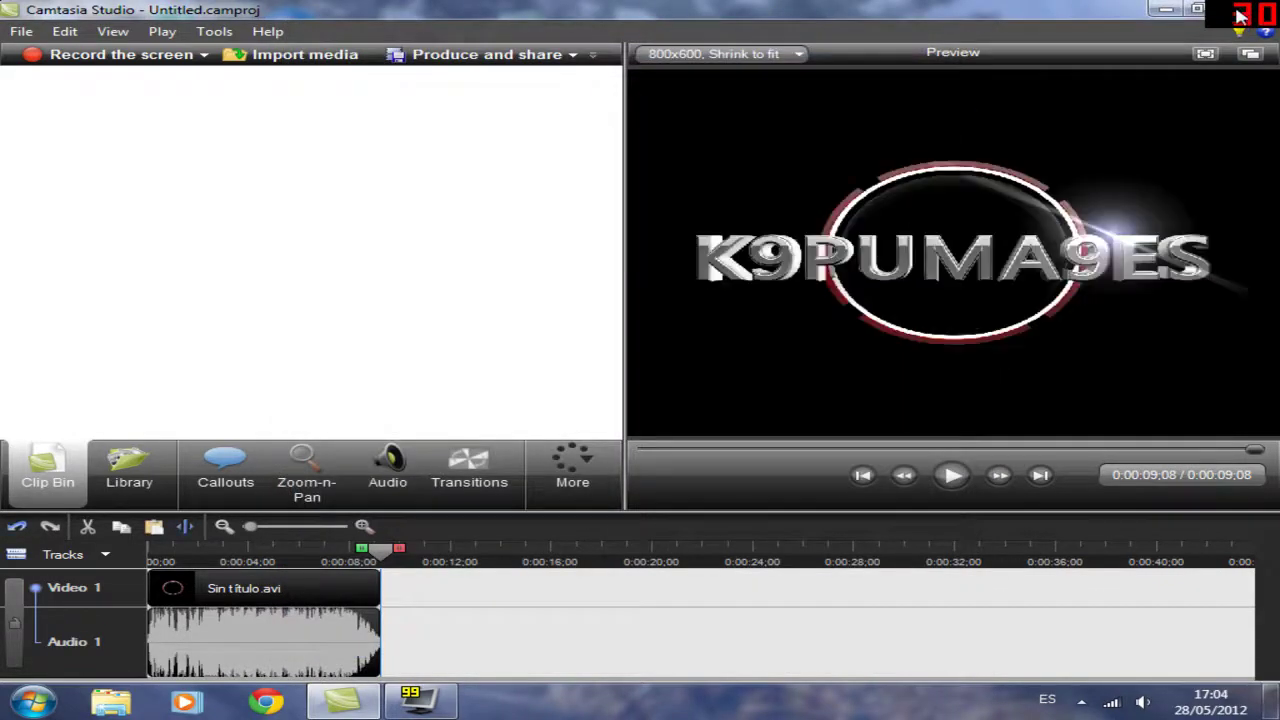
click(1168, 12)
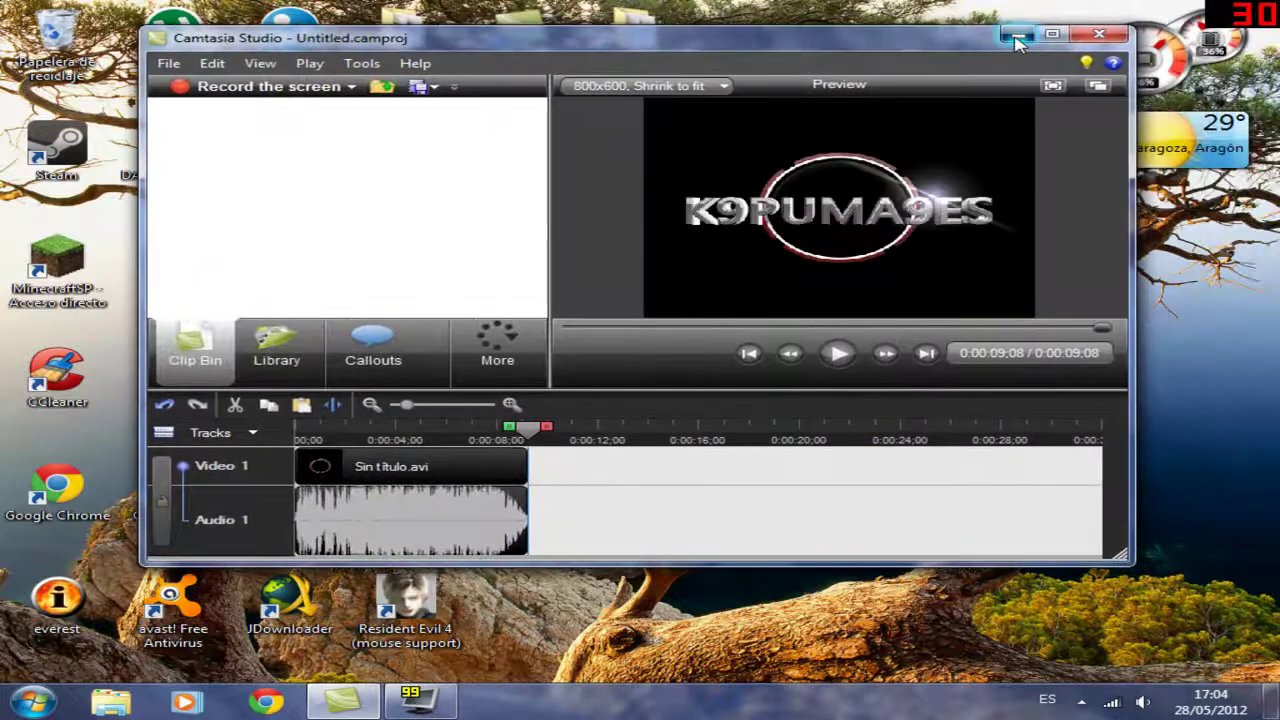
click(1016, 38)
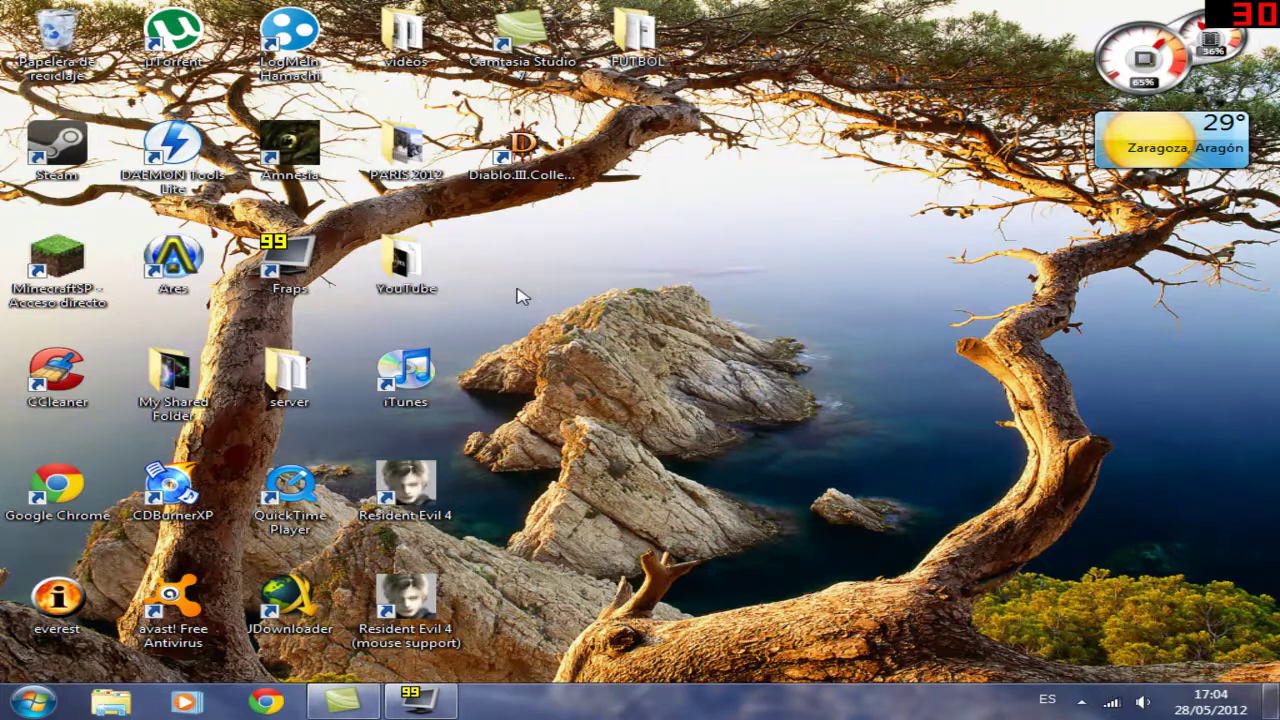
Open the Windows Task Manager, view the priority options of the Camtasia Studio process up to Tiempo real, and close the manager.
right_click(738, 712)
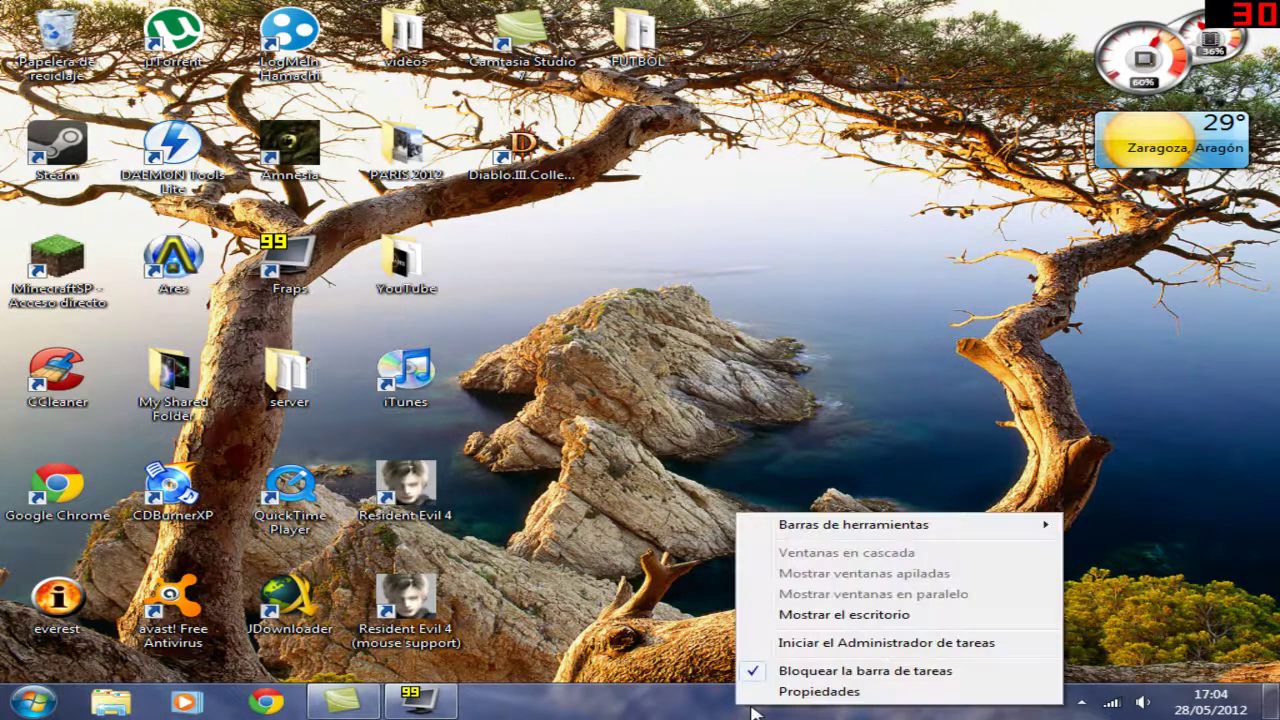
click(840, 642)
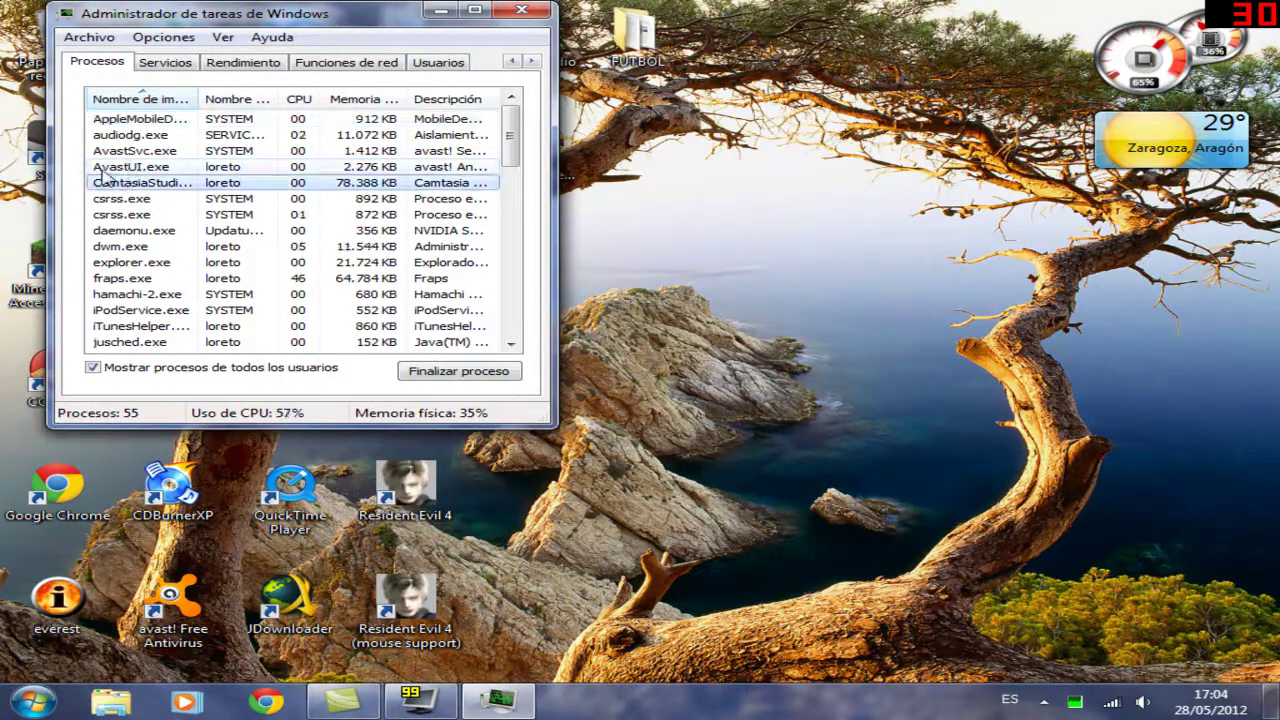
right_click(145, 197)
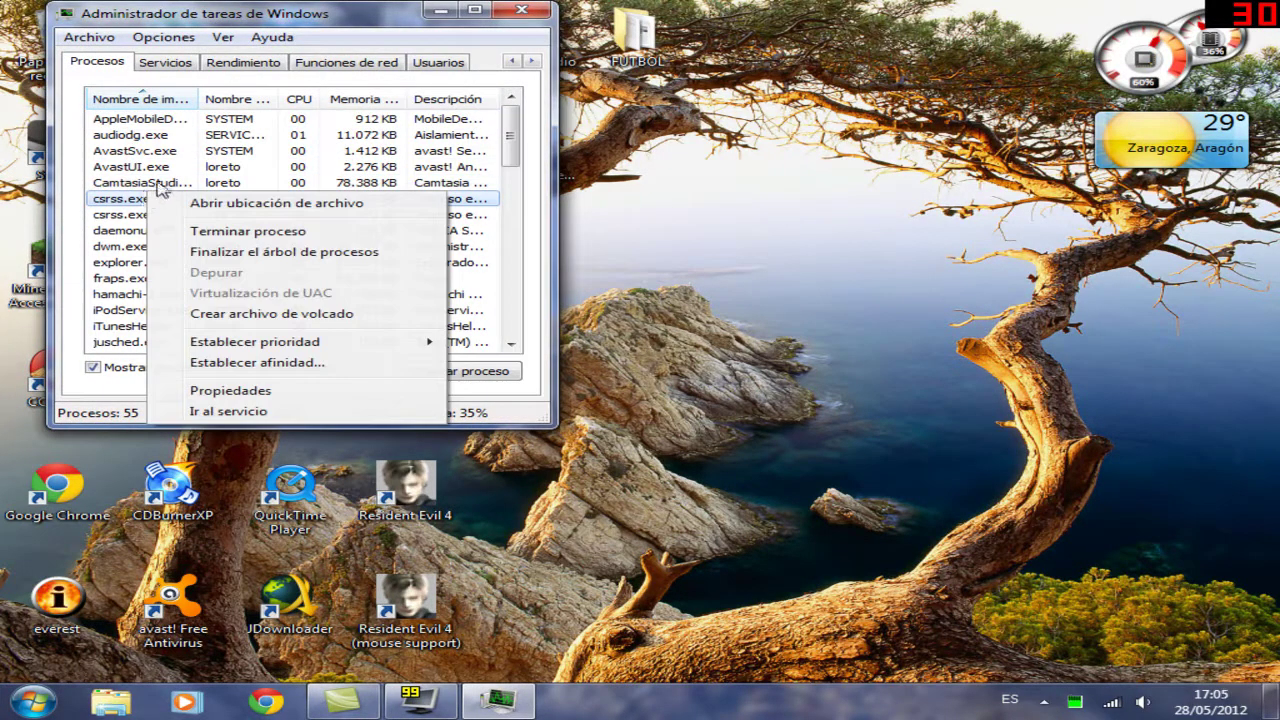
right_click(151, 182)
mouse_move(272, 332)
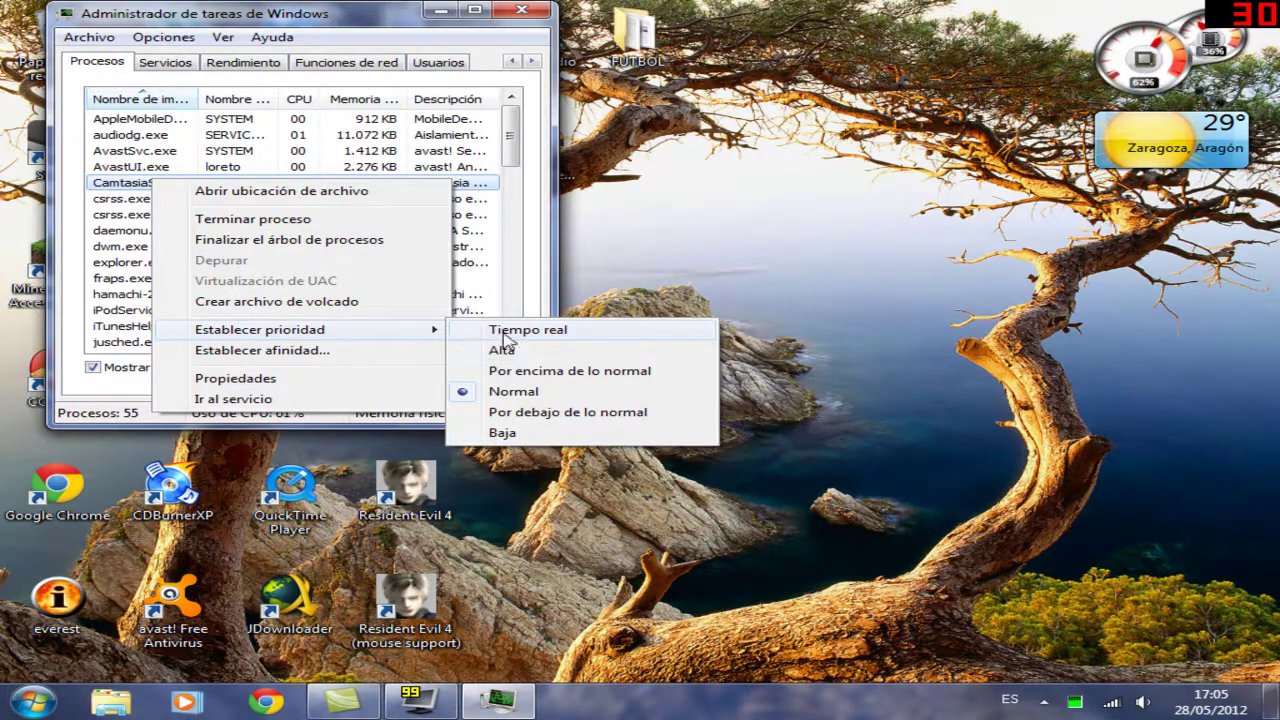
click(530, 12)
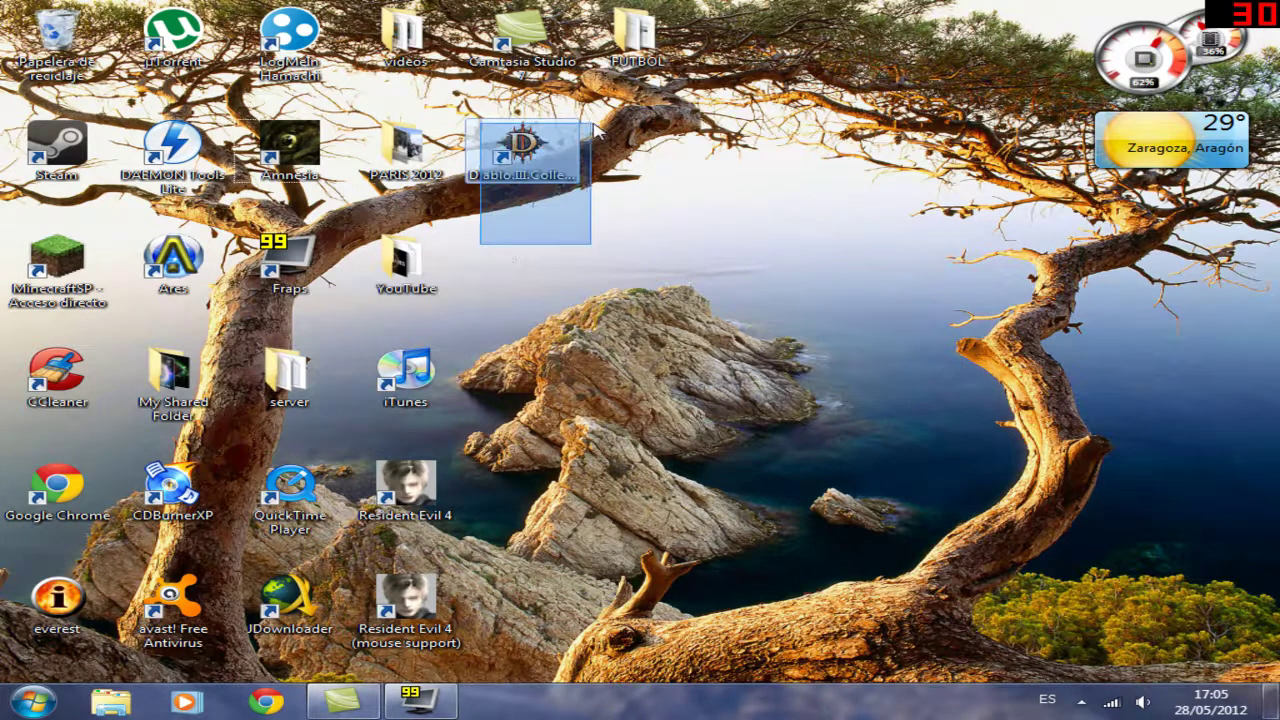
drag(670, 116, 466, 190)
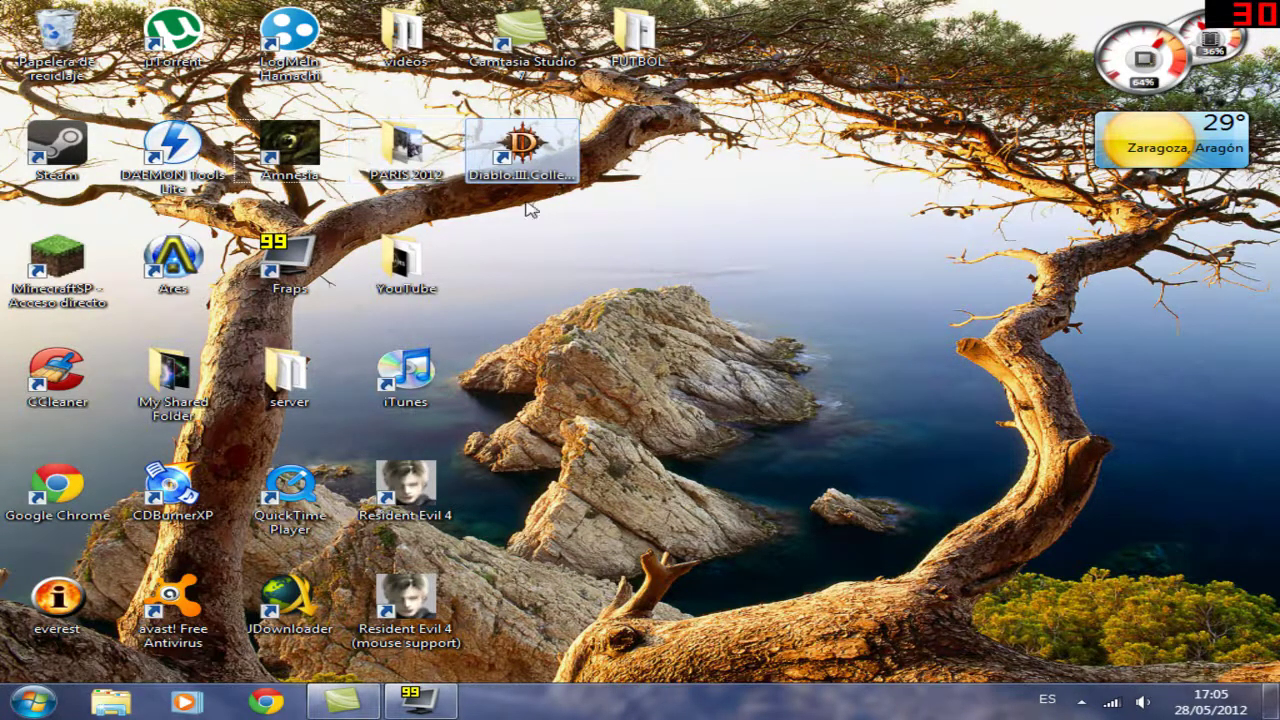
click(778, 215)
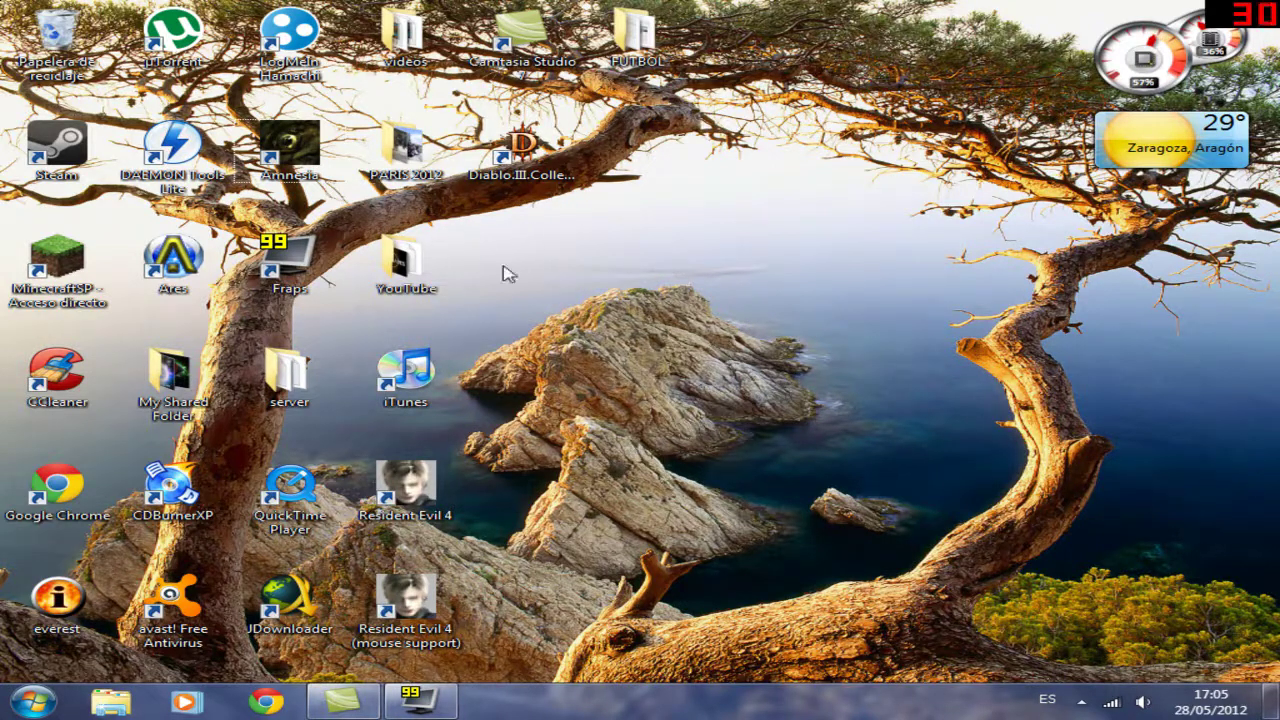
Bring up the Camtasia Studio window to view the Sin título.avi project, and minimize it again.
click(331, 703)
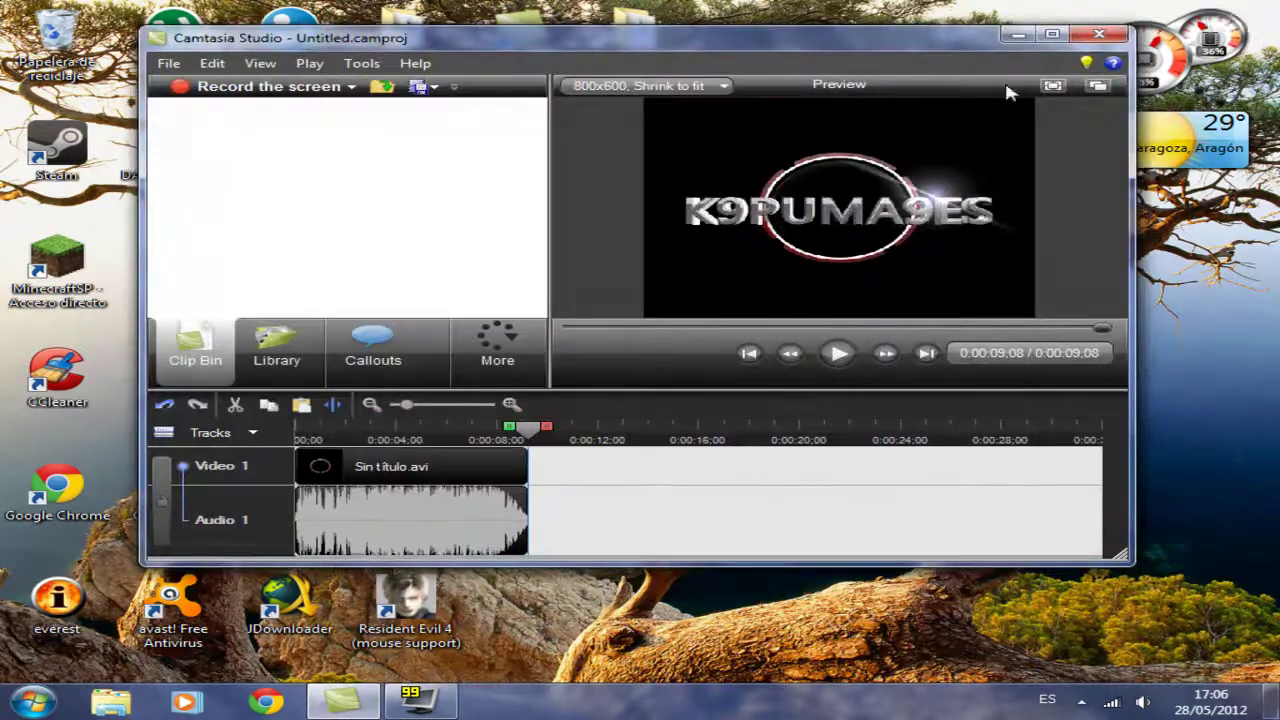
click(1017, 34)
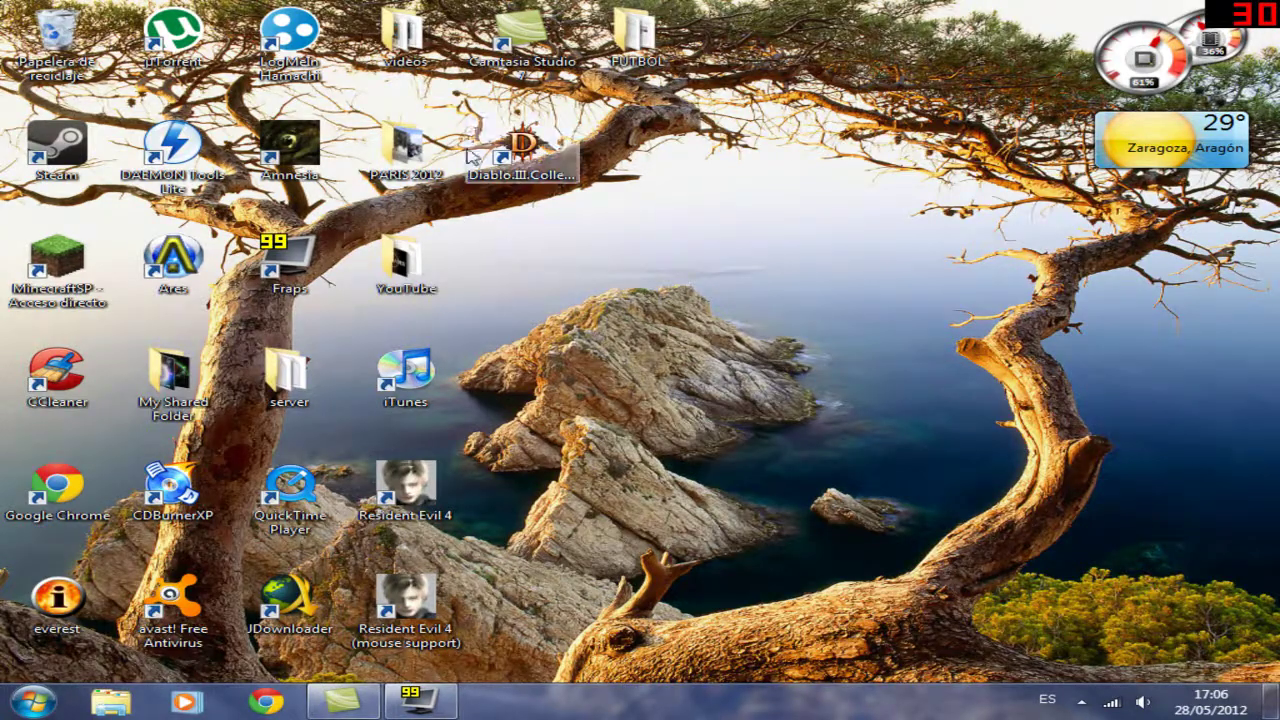
click(466, 118)
drag(580, 183, 978, 204)
click(700, 206)
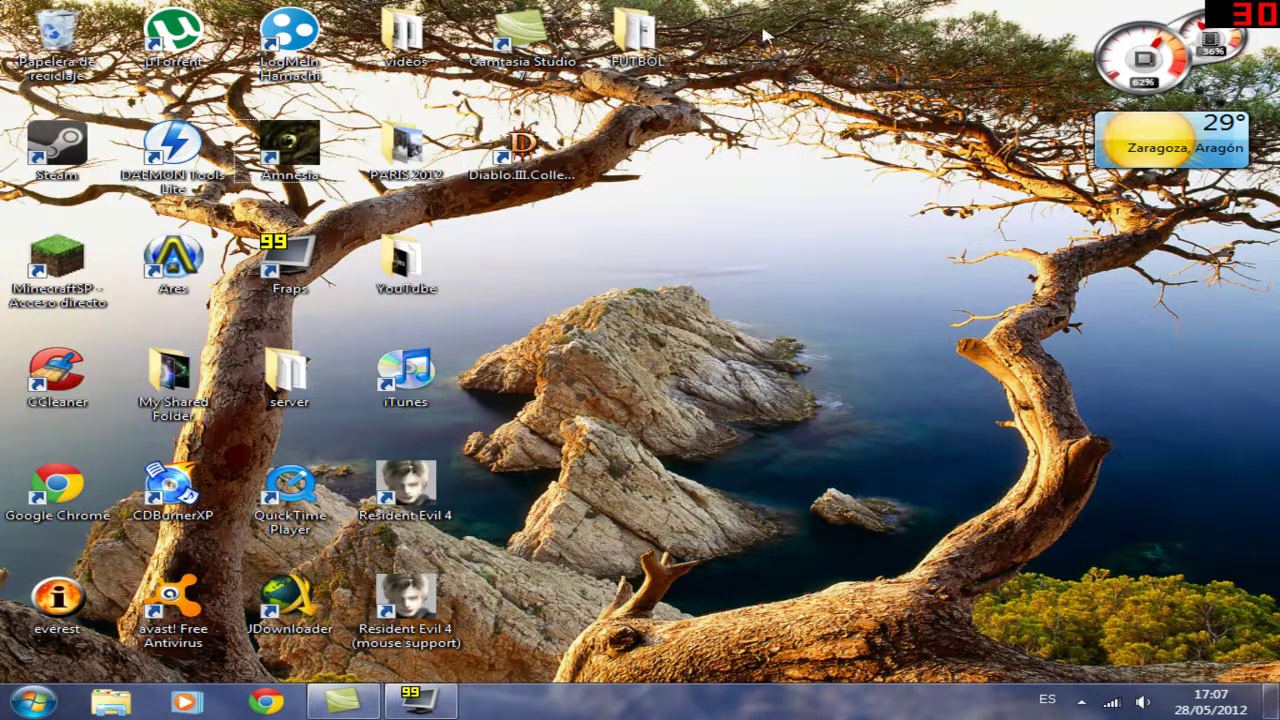
drag(725, 2, 762, 80)
drag(744, 8, 592, 71)
drag(818, 8, 583, 70)
click(853, 79)
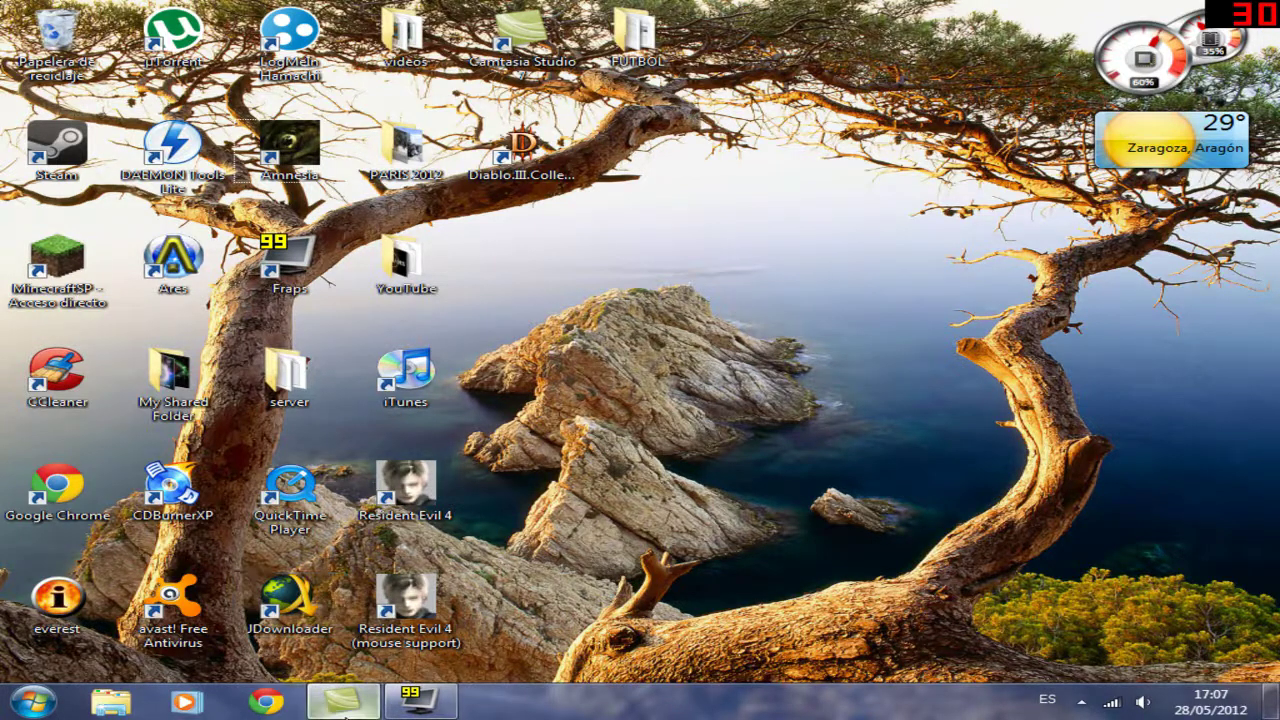
click(345, 705)
click(345, 705)
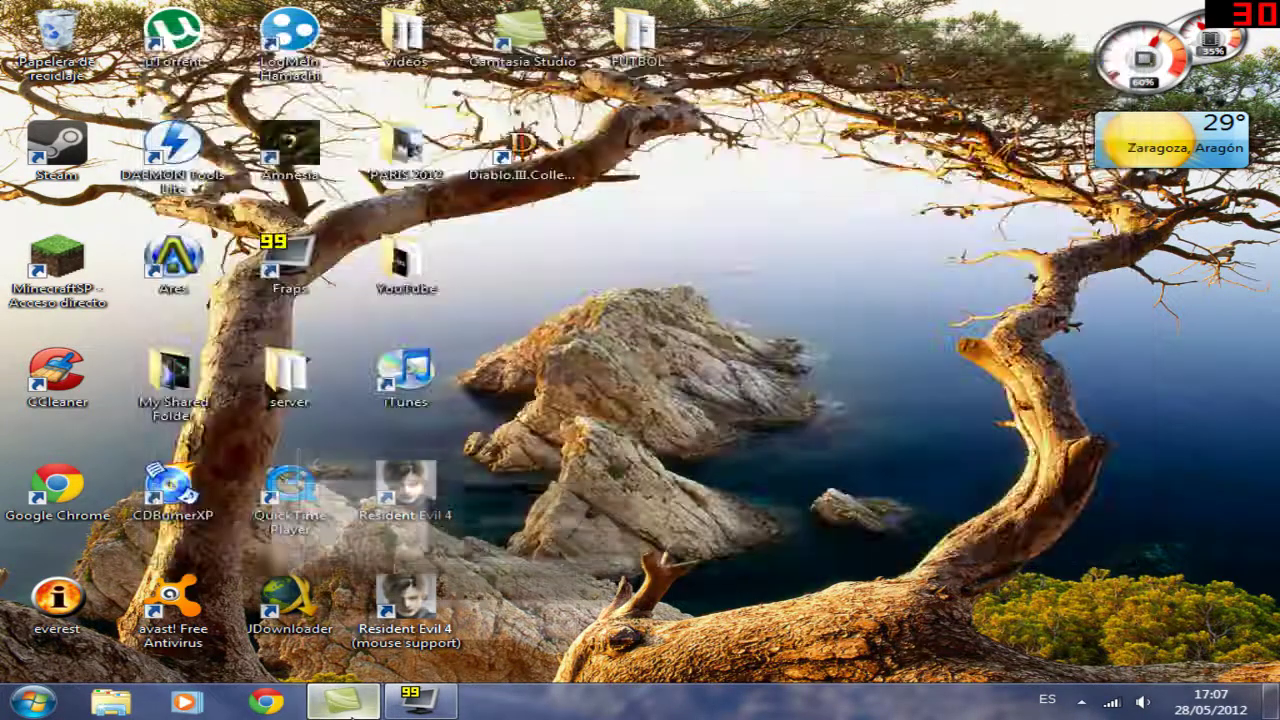